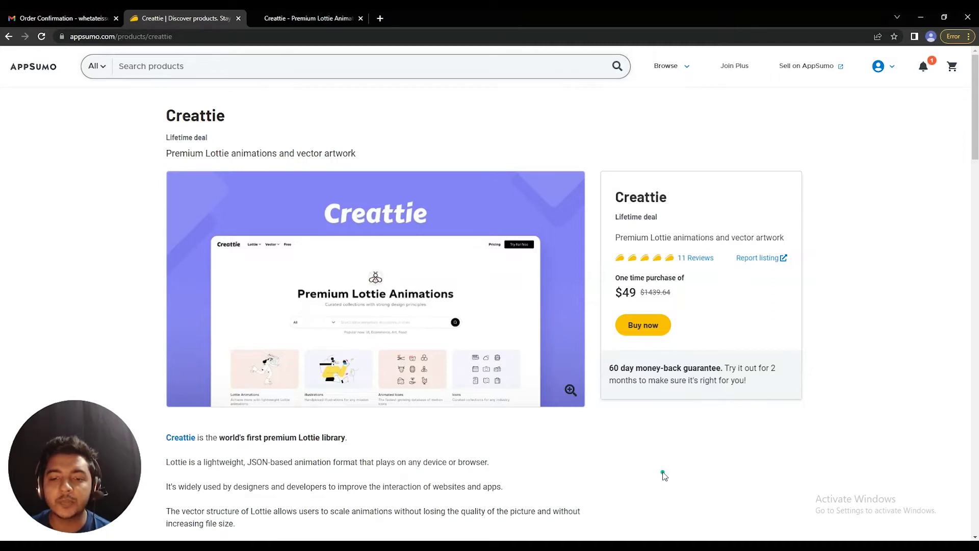
# - Read the Creattie deal's introduction and check its one-time purchase price in the plan section
pyautogui.moveTo(310, 437); pyautogui.dragTo(381, 438)
pyautogui.click(380, 438)
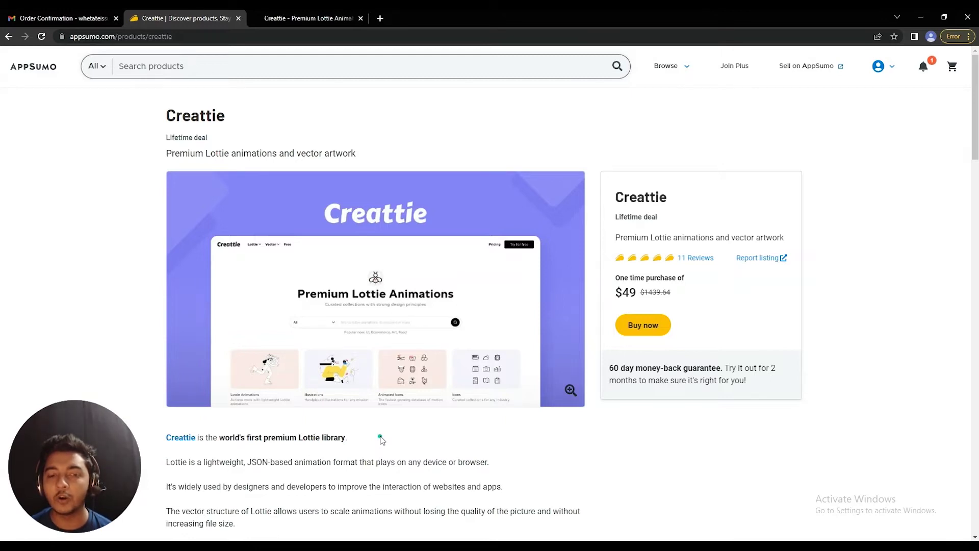
pyautogui.scroll(-10, 382, 440)
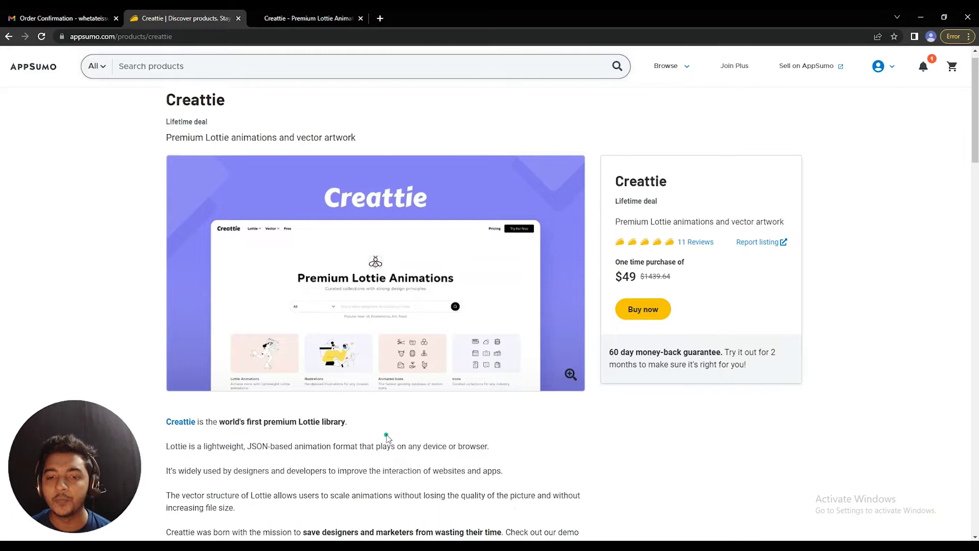
pyautogui.scroll(-8, 386, 439)
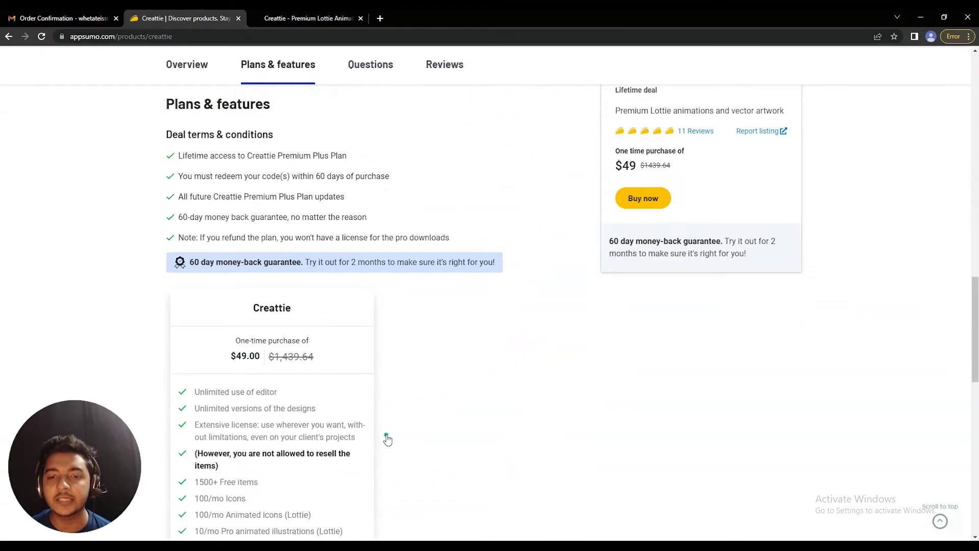
pyautogui.scroll(2, 386, 437)
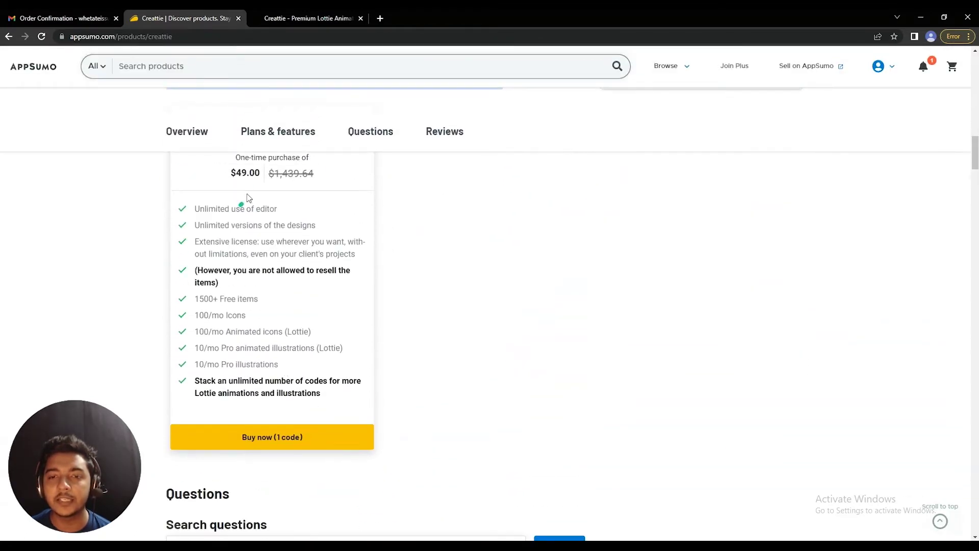
pyautogui.doubleClick(247, 173)
pyautogui.scroll(1, 333, 348)
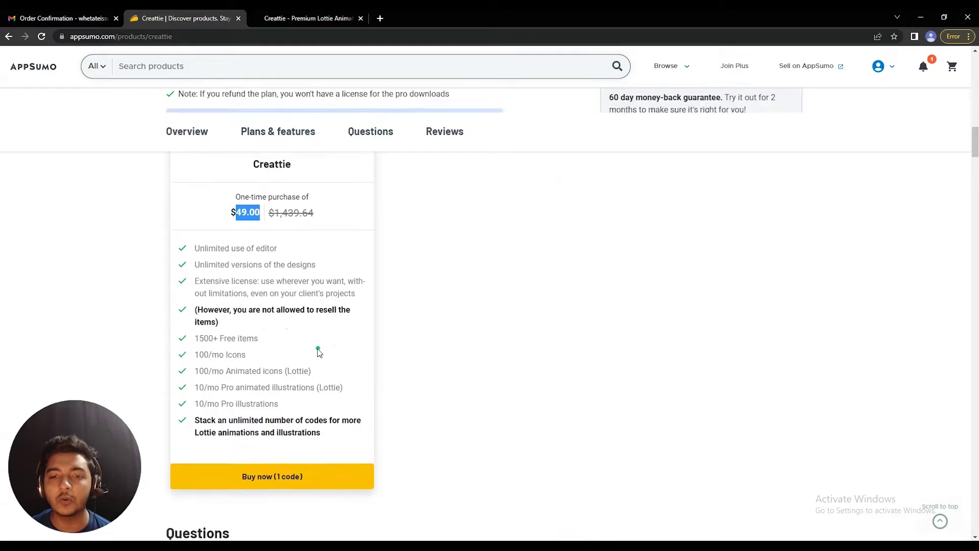
# - Read through the Creattie plan's feature list, covering editor use, licensing, monthly download allowances and code stacking
pyautogui.moveTo(197, 261); pyautogui.dragTo(289, 264)
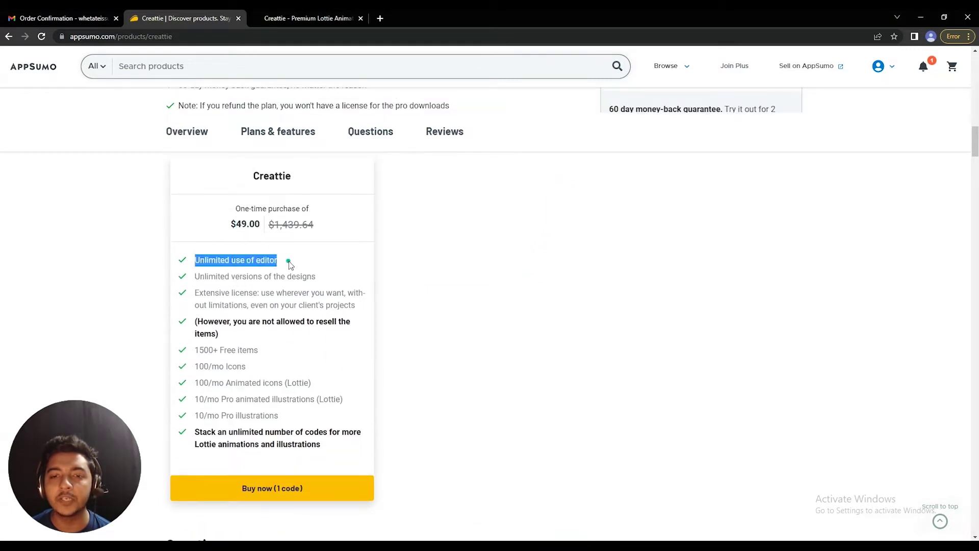
pyautogui.moveTo(197, 277); pyautogui.dragTo(321, 281)
pyautogui.click(209, 292)
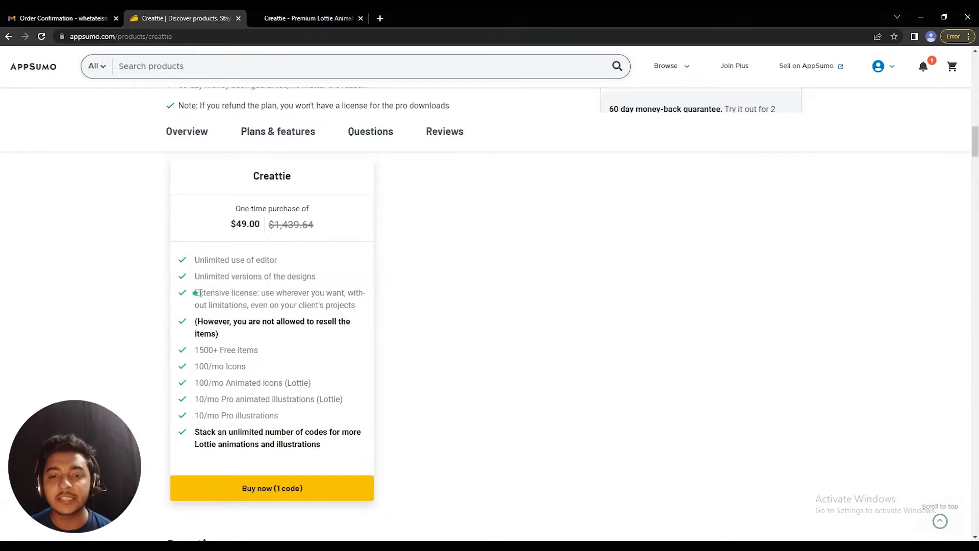
pyautogui.moveTo(199, 294); pyautogui.dragTo(257, 294)
pyautogui.moveTo(195, 351); pyautogui.dragTo(251, 352)
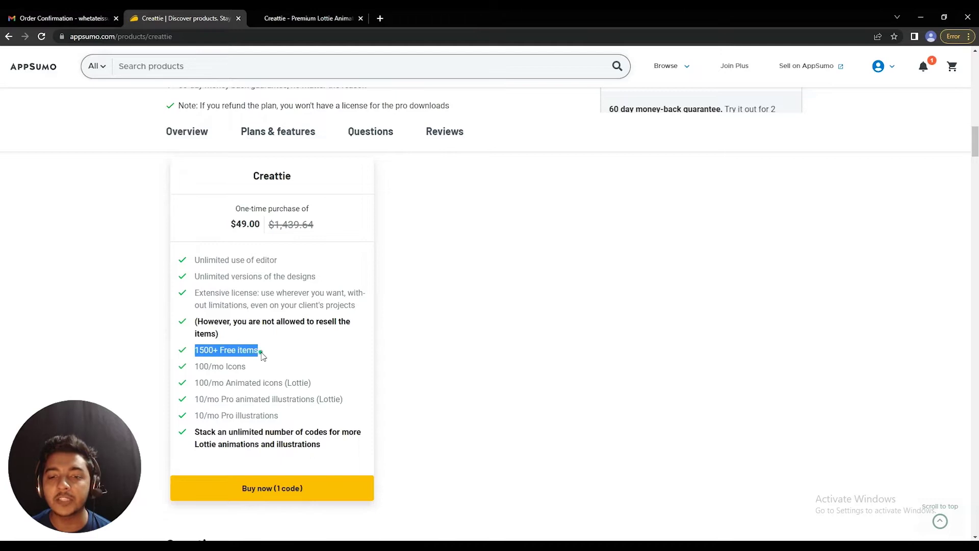
pyautogui.moveTo(196, 367); pyautogui.dragTo(253, 370)
pyautogui.moveTo(194, 388); pyautogui.dragTo(315, 386)
pyautogui.moveTo(196, 398); pyautogui.dragTo(339, 397)
pyautogui.moveTo(196, 417); pyautogui.dragTo(302, 420)
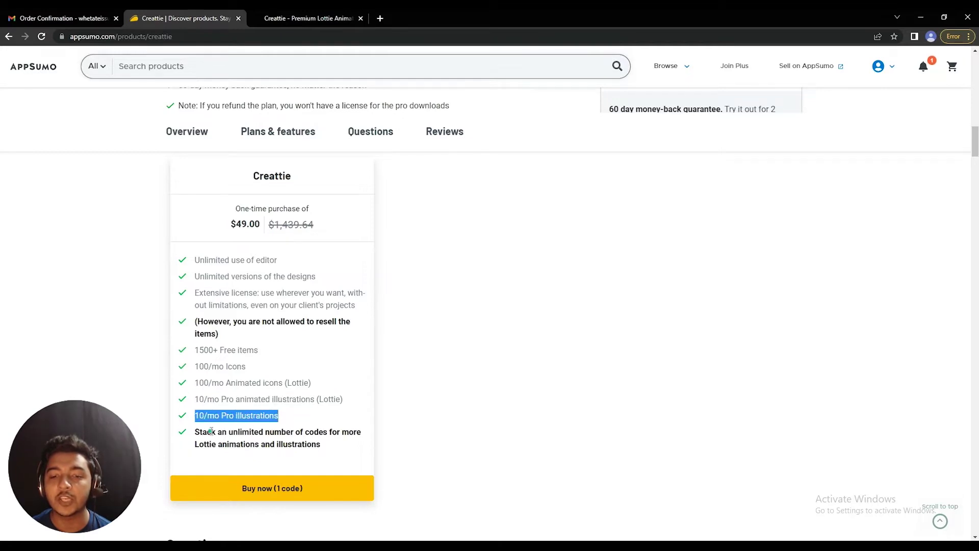
pyautogui.moveTo(197, 433); pyautogui.dragTo(334, 448)
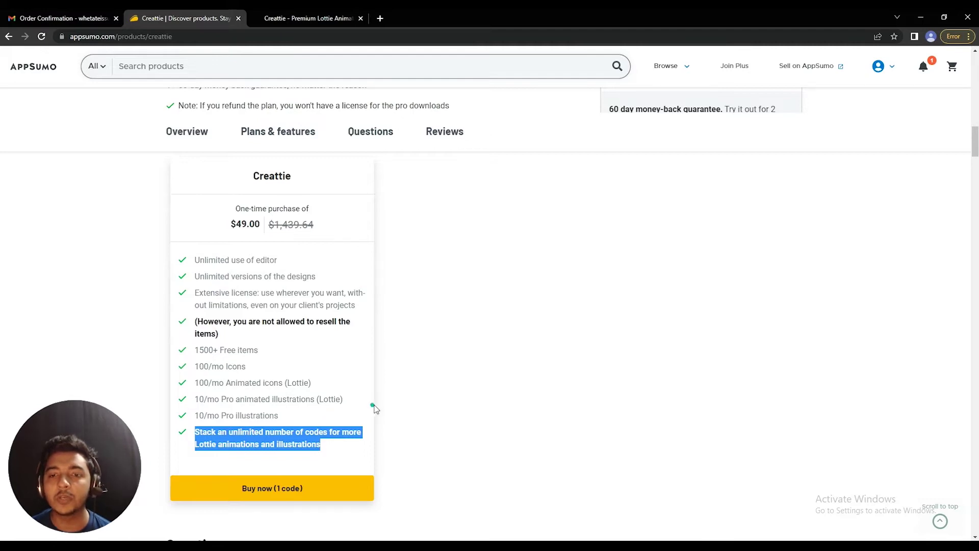
# - Look through the customer questions and replies on the Creattie deal page
pyautogui.scroll(-3, 437, 402)
pyautogui.scroll(5, 437, 402)
pyautogui.scroll(-10, 448, 391)
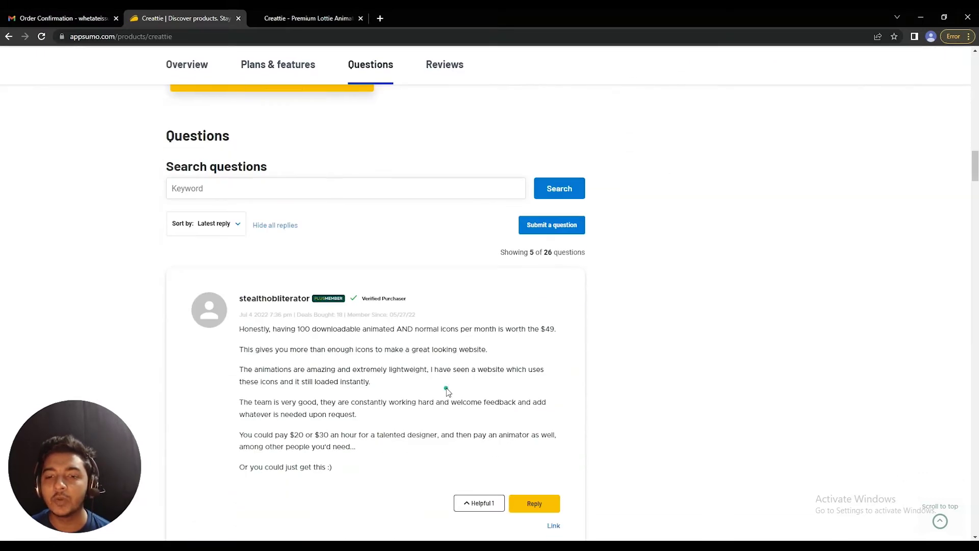
pyautogui.scroll(-2, 385, 318)
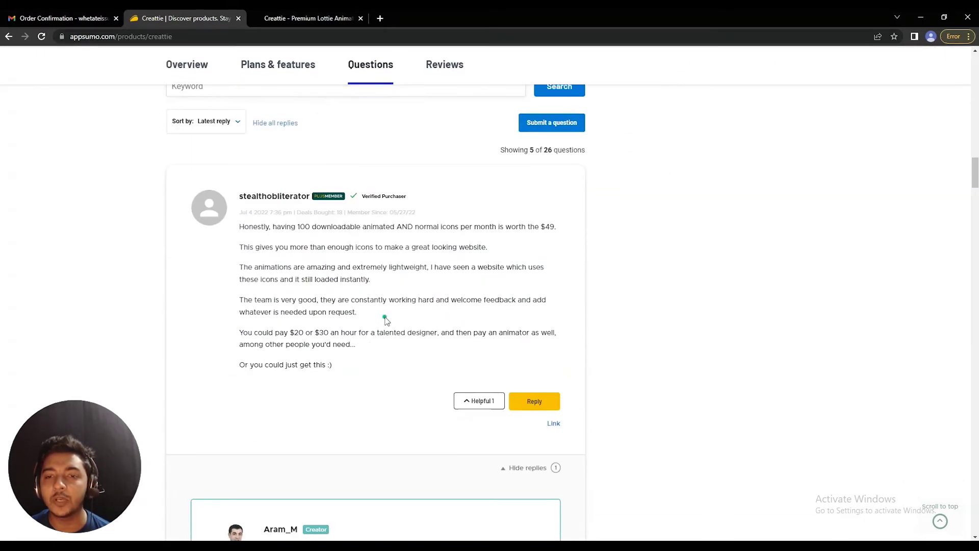
pyautogui.scroll(-3, 386, 319)
# - Go to the Creattie deal's customer reviews and read through them, starting with "Another way to break free"
pyautogui.scroll(15, 385, 320)
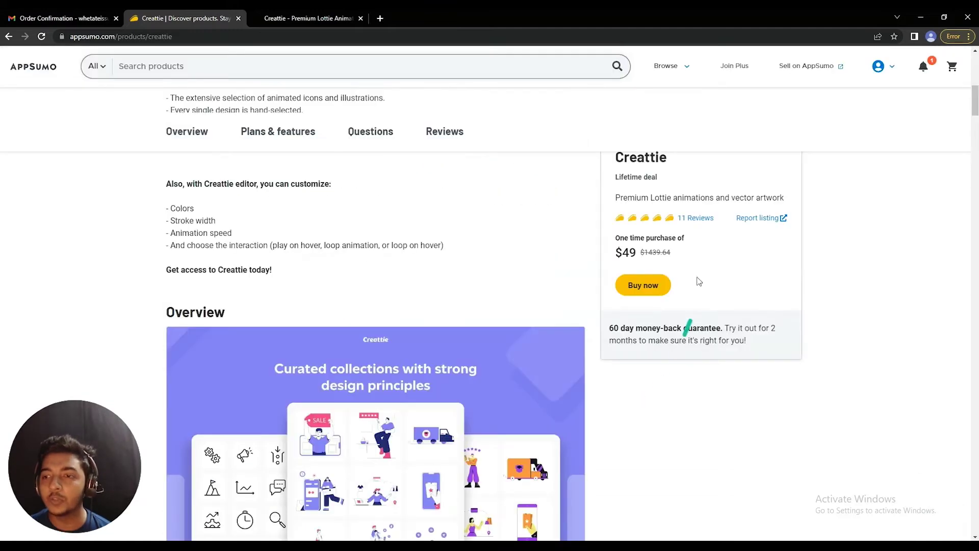
pyautogui.click(691, 223)
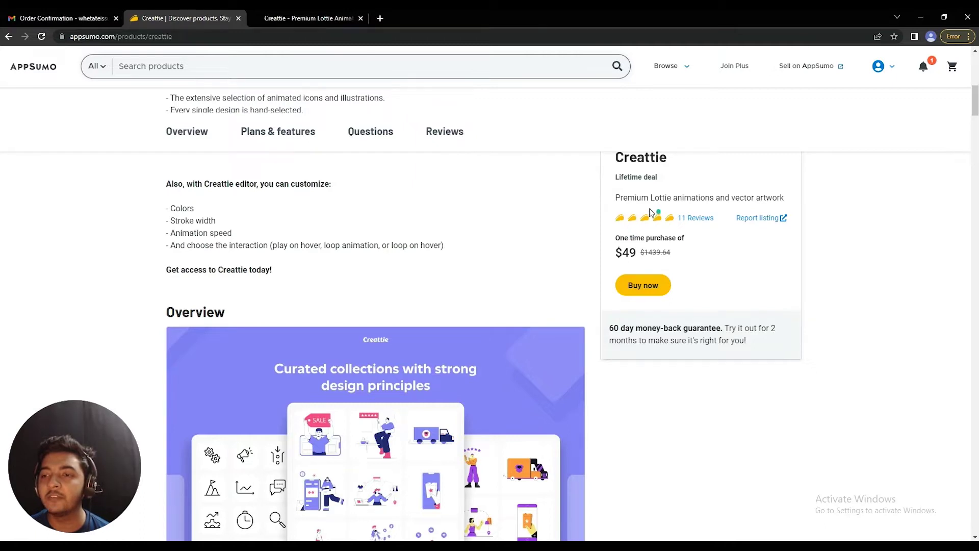
pyautogui.scroll(-15, 612, 423)
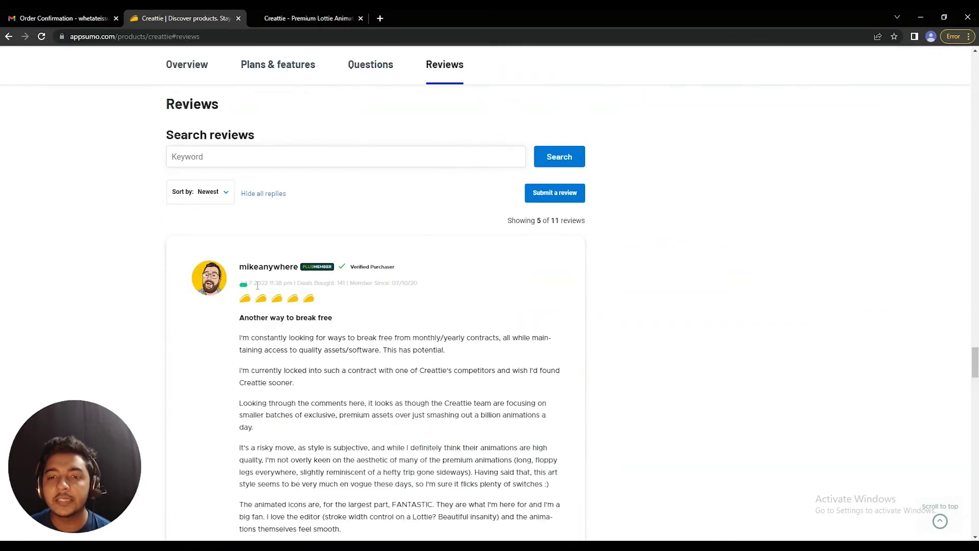
pyautogui.moveTo(301, 284); pyautogui.dragTo(347, 284)
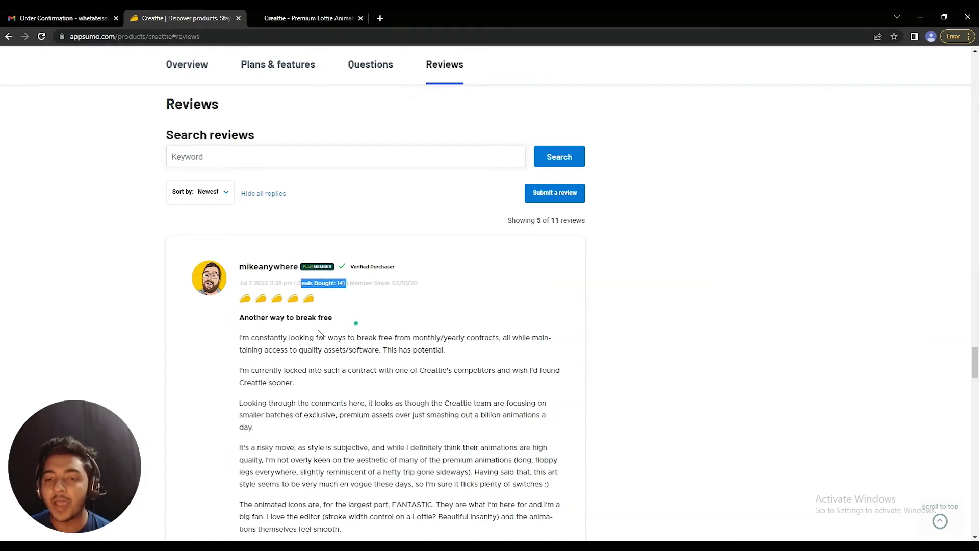
pyautogui.moveTo(240, 318); pyautogui.dragTo(355, 321)
pyautogui.click(356, 322)
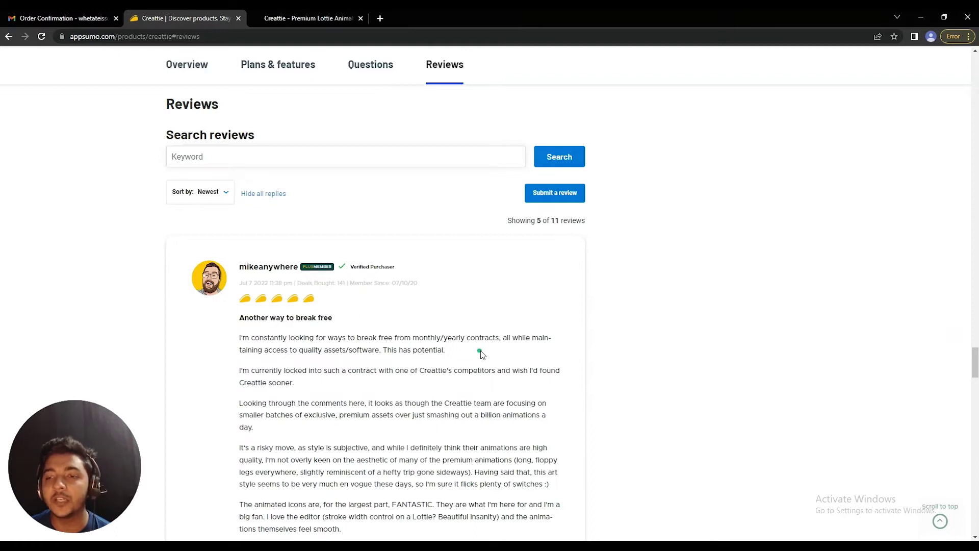
pyautogui.scroll(-12, 480, 351)
pyautogui.scroll(-15, 340, 270)
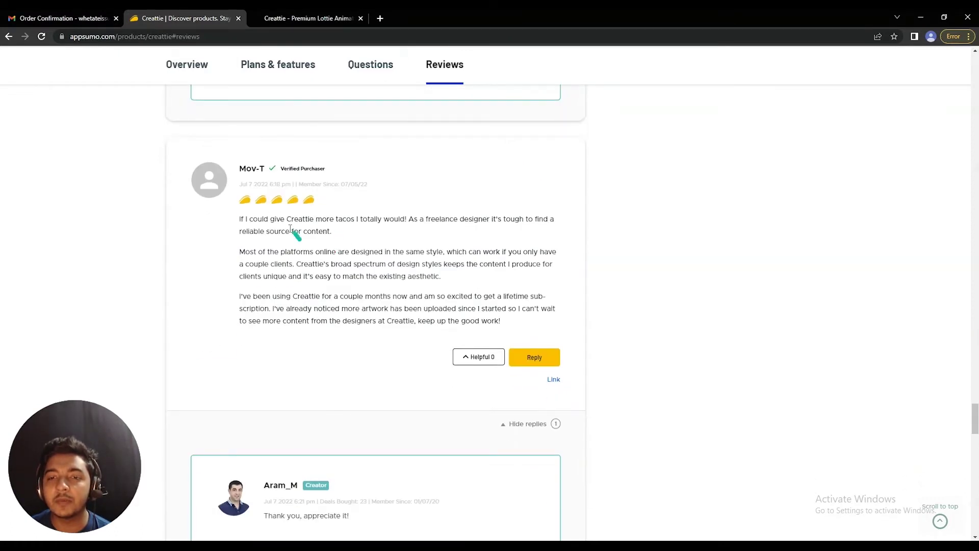
pyautogui.scroll(-4, 313, 262)
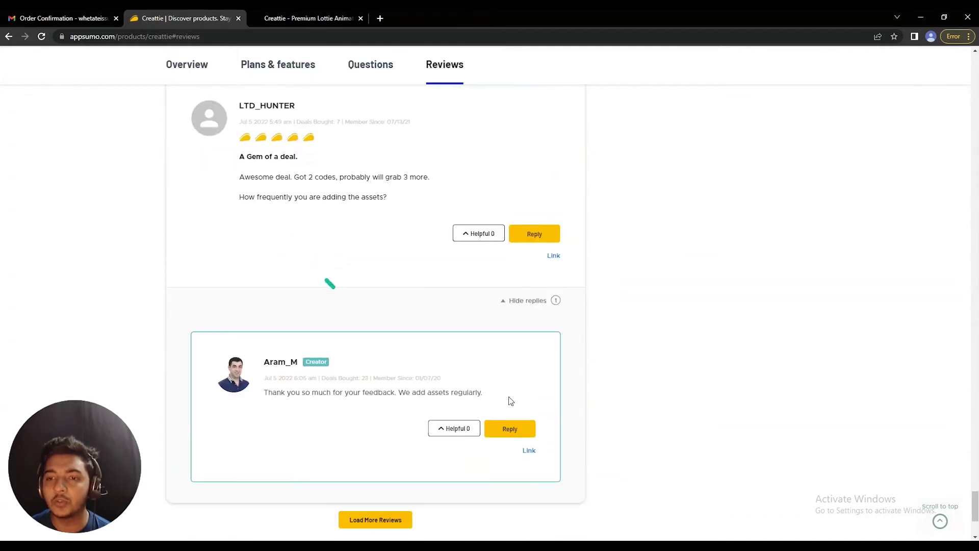
# - Return to the beginning of the Creattie deal page to view the product name and offer
pyautogui.press('Home')
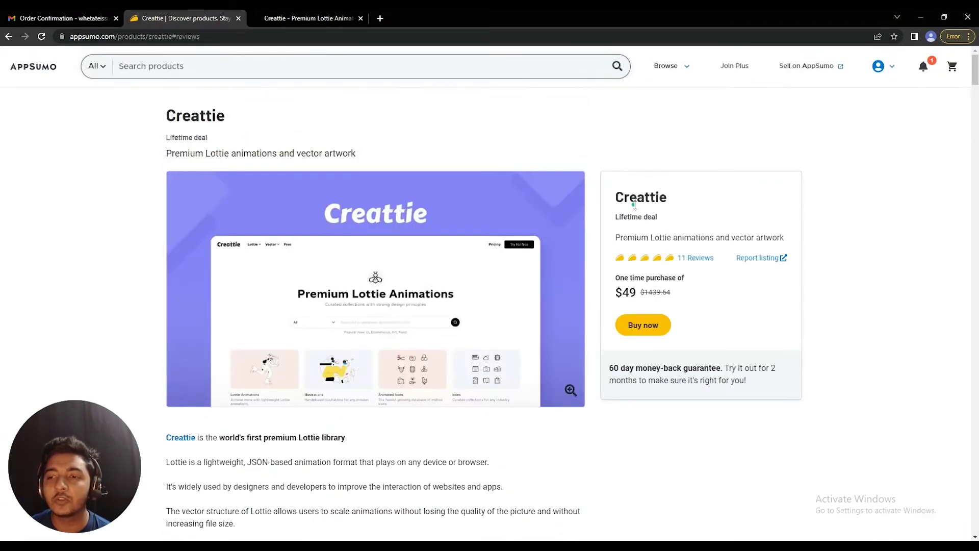
pyautogui.doubleClick(634, 199)
pyautogui.click(635, 199)
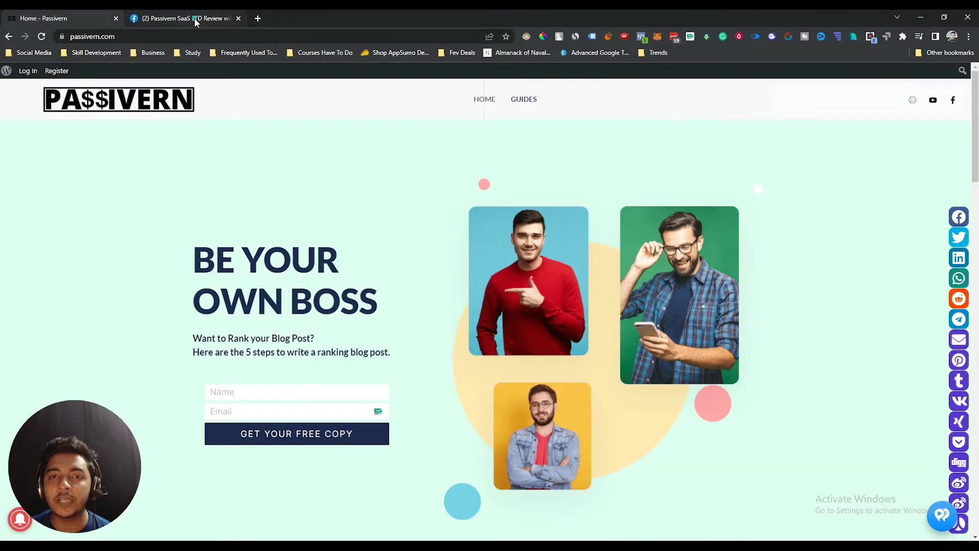
# - Switch to the Passivern SaaS LTD Review with Giveaway group on Facebook and browse its lifetime deal posts
pyautogui.click(195, 17)
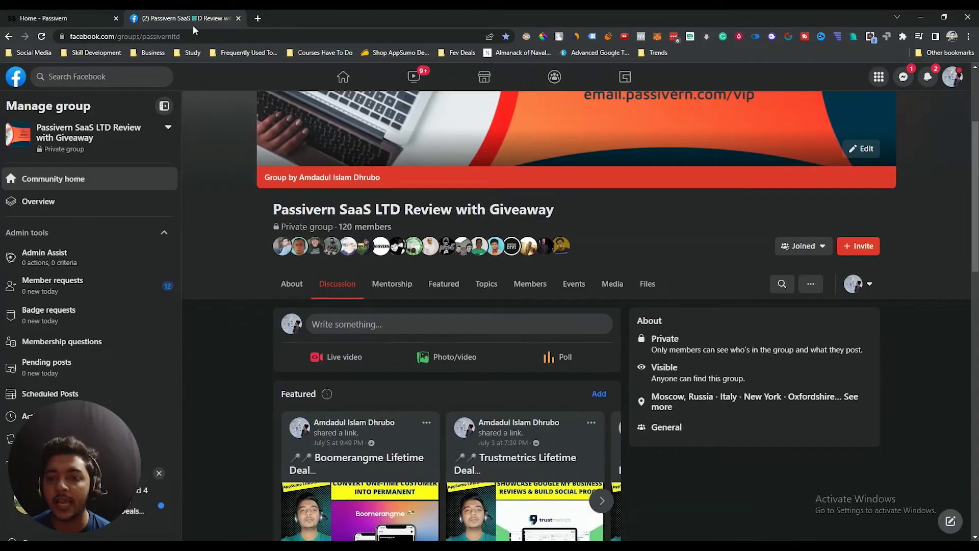
pyautogui.scroll(-5, 214, 356)
pyautogui.scroll(-10, 214, 357)
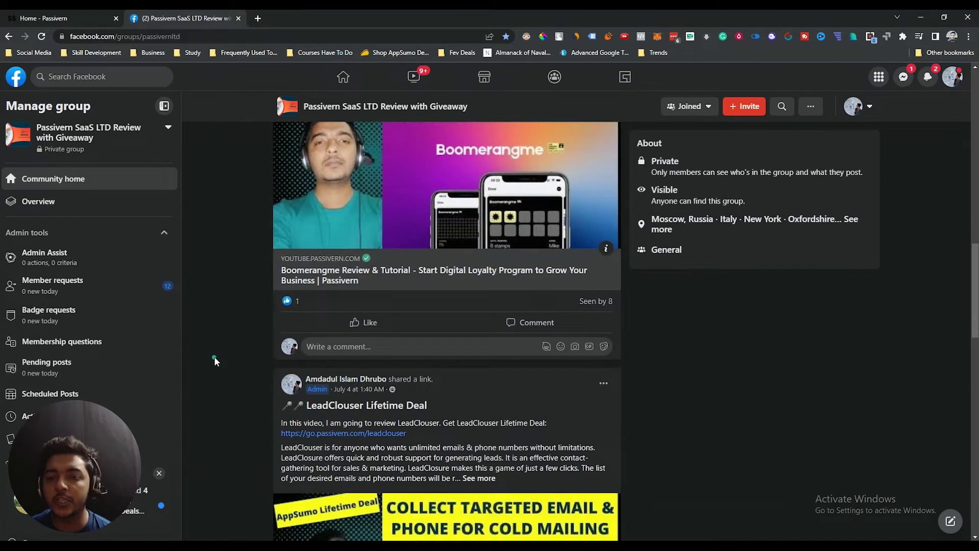
pyautogui.scroll(-8, 214, 356)
pyautogui.scroll(-9, 214, 356)
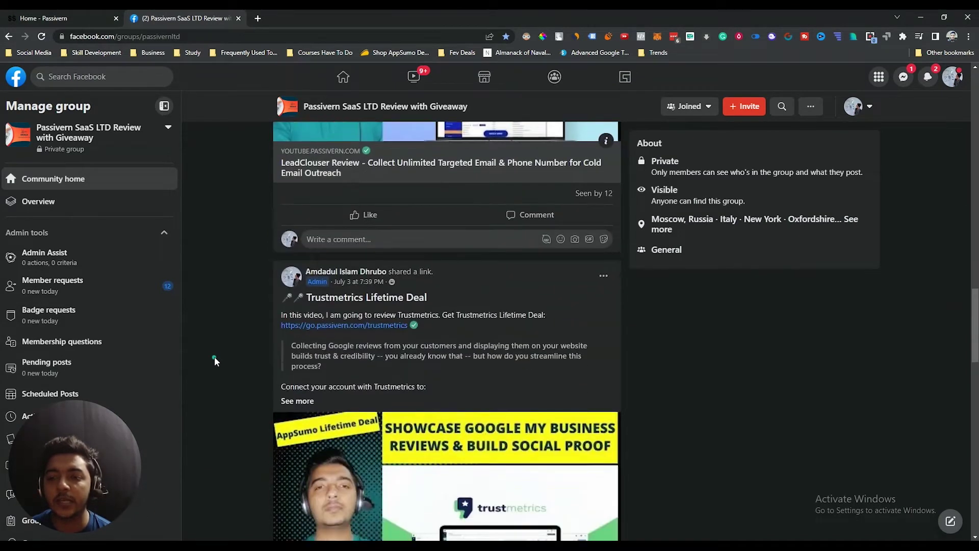
pyautogui.scroll(-10, 214, 356)
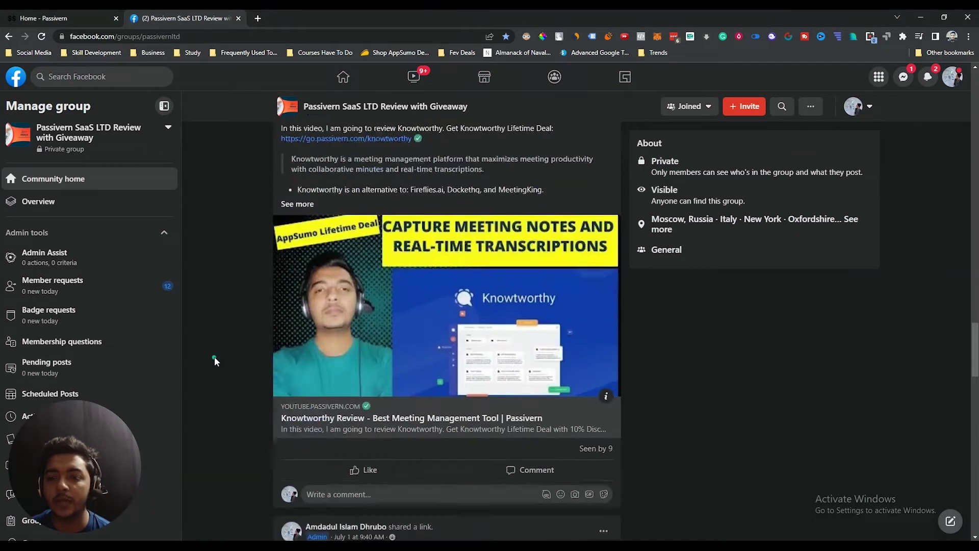
pyautogui.scroll(-10, 214, 356)
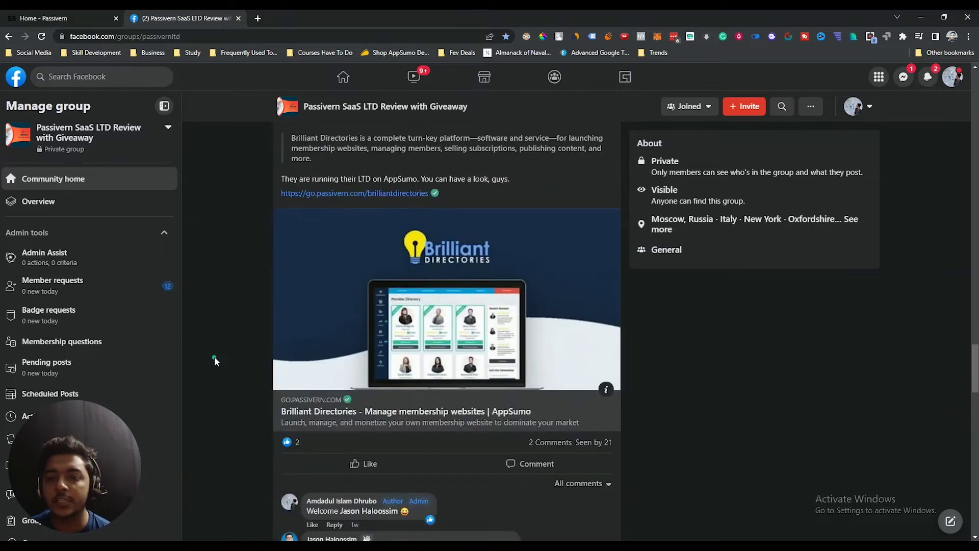
pyautogui.scroll(-9, 214, 356)
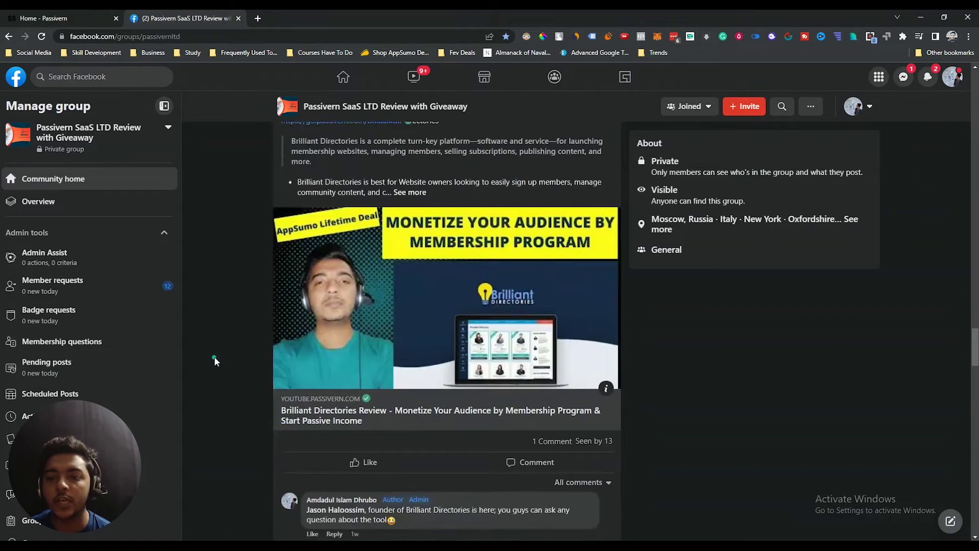
pyautogui.scroll(20, 220, 412)
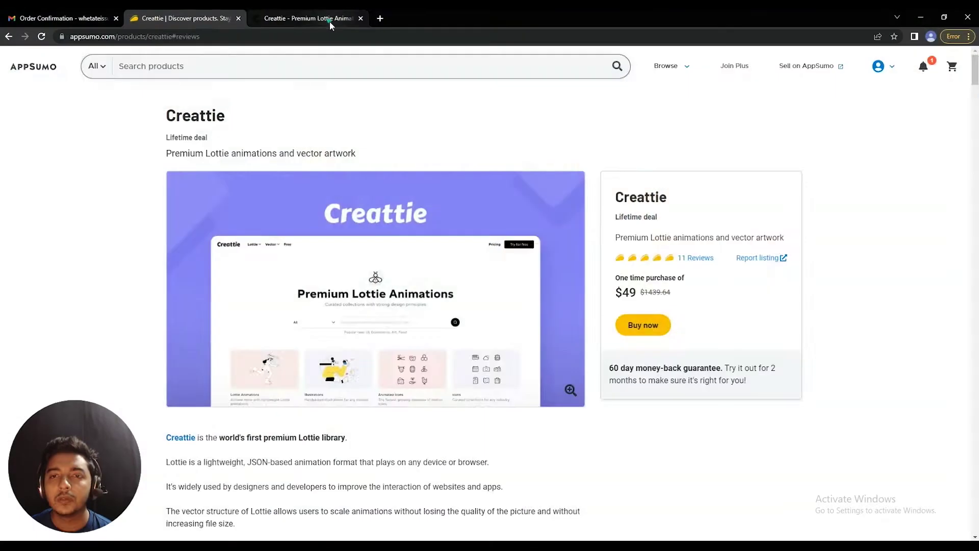
# - Switch to the Creattie website and look over its home page categories and top Lottie animations
pyautogui.click(330, 21)
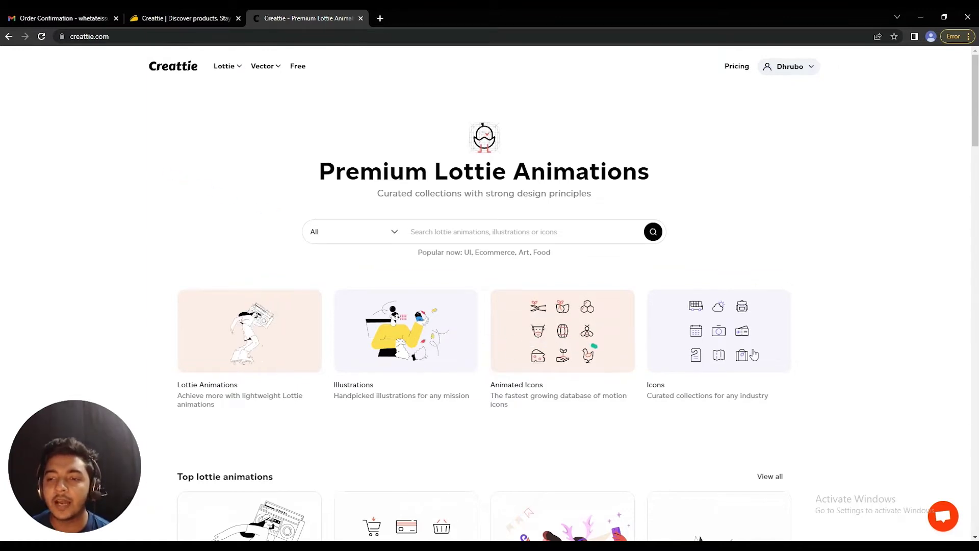
pyautogui.scroll(-4, 860, 344)
pyautogui.scroll(4, 511, 354)
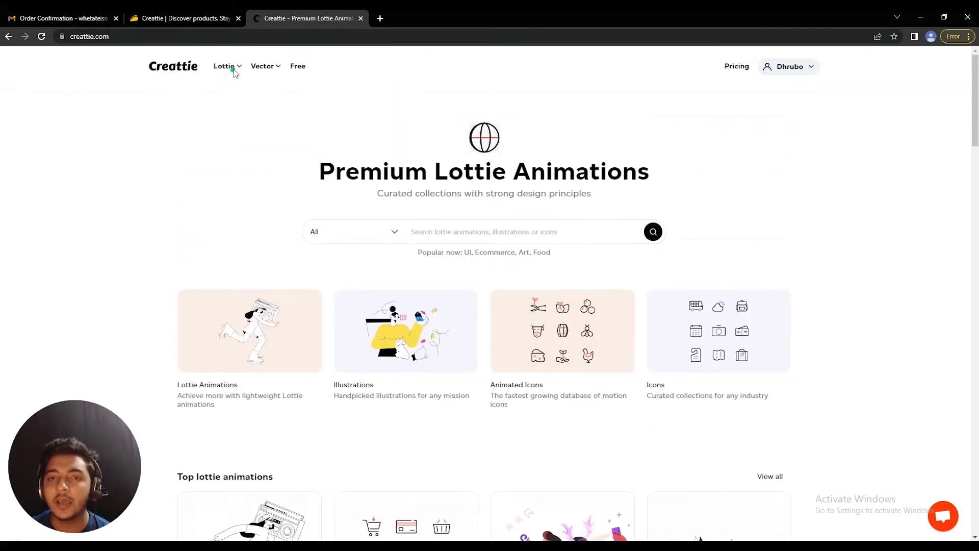
# - Open the Lottie Animated Illustrations collection and browse the first page of items
pyautogui.moveTo(234, 72)
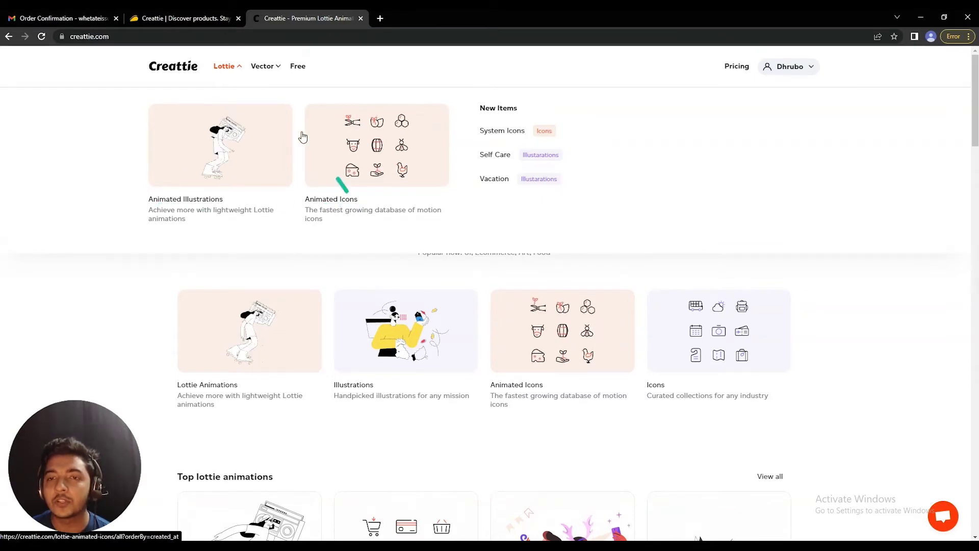
pyautogui.moveTo(264, 70)
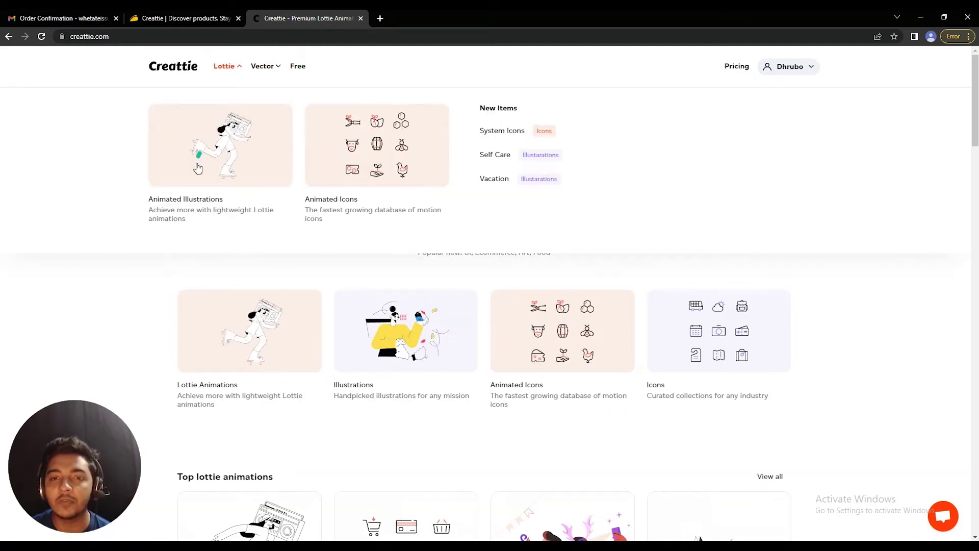
pyautogui.click(180, 204)
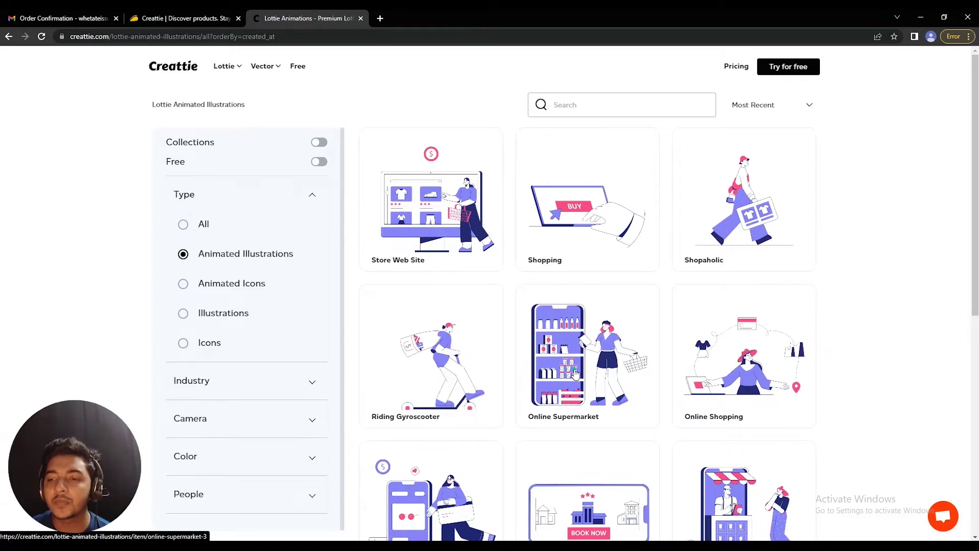
pyautogui.scroll(-2, 783, 370)
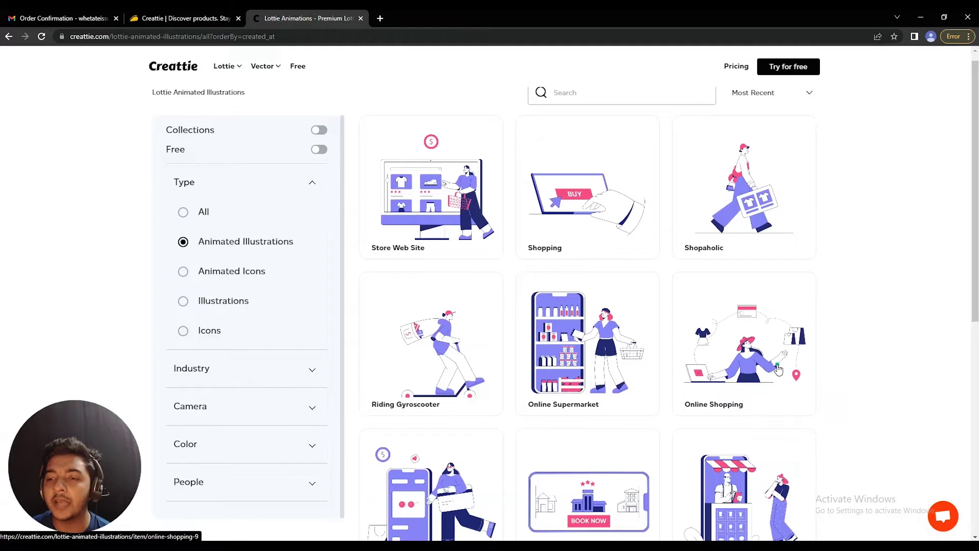
pyautogui.scroll(-2, 779, 372)
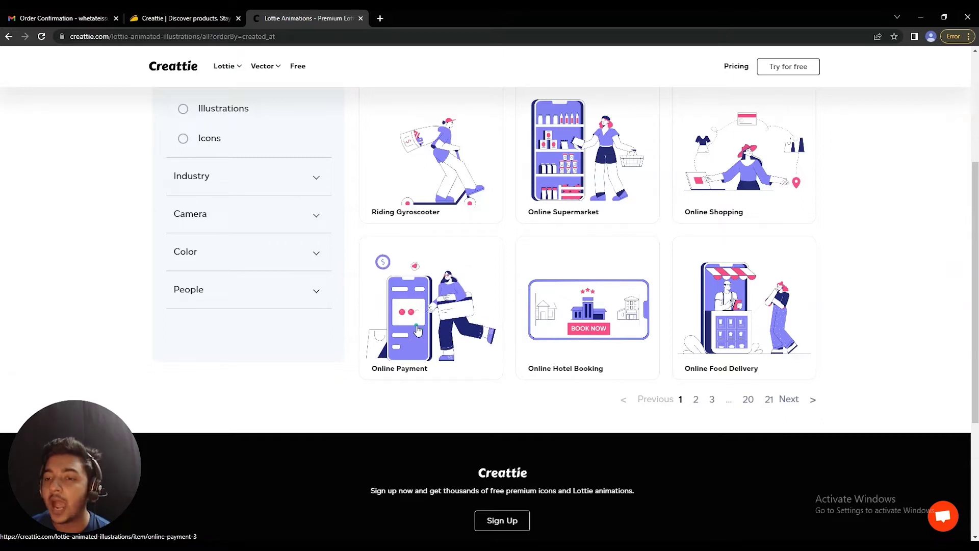
# - Filter the library to Animated Icons and browse the first page of results down to the page numbers
pyautogui.scroll(4, 417, 331)
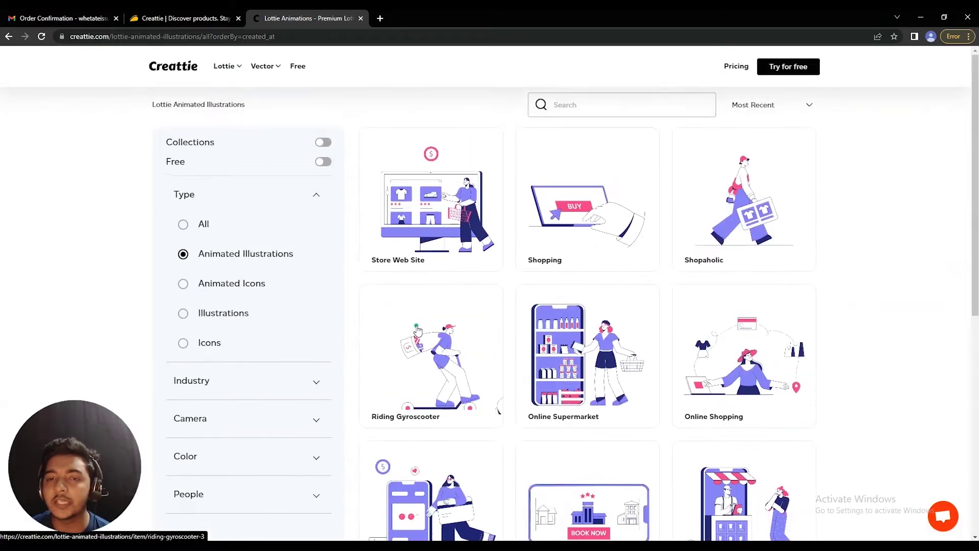
pyautogui.click(186, 290)
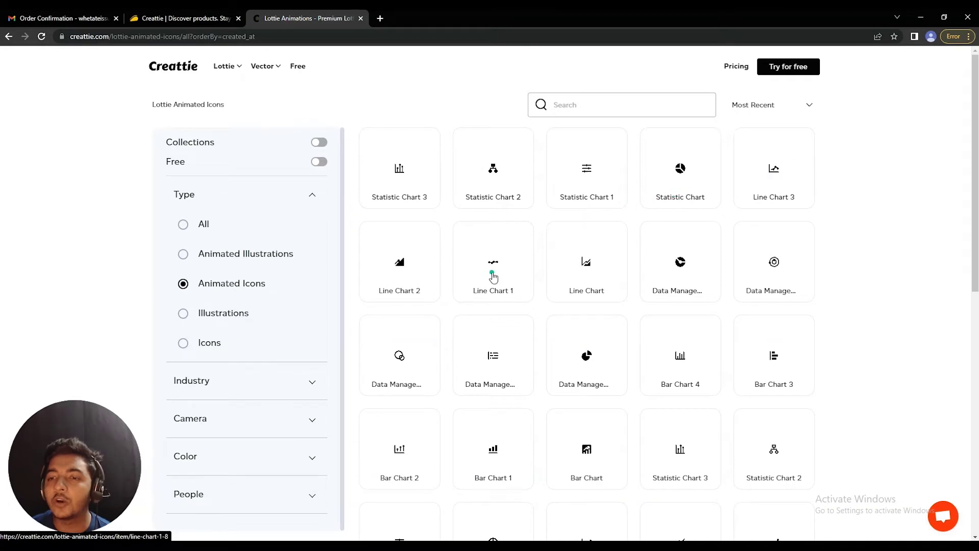
pyautogui.scroll(-8, 587, 288)
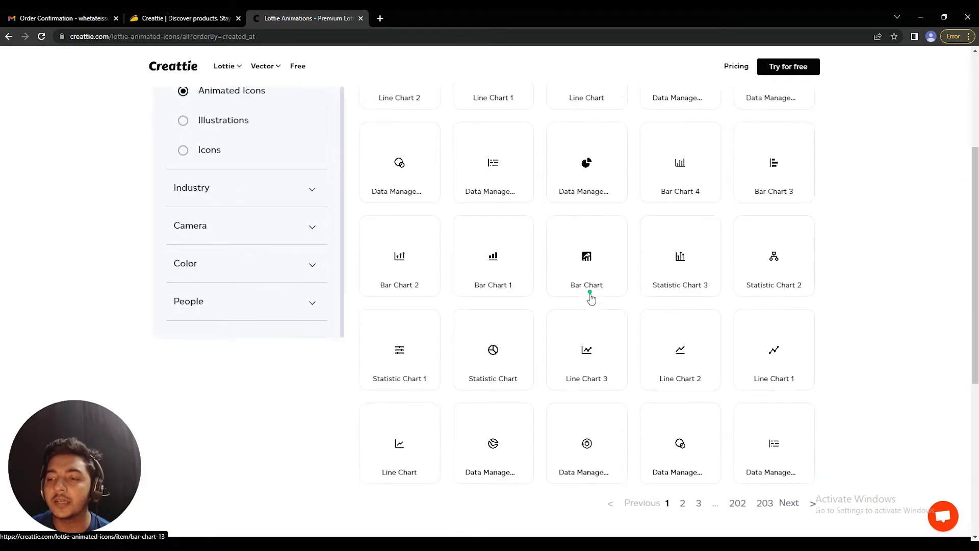
pyautogui.scroll(3, 656, 365)
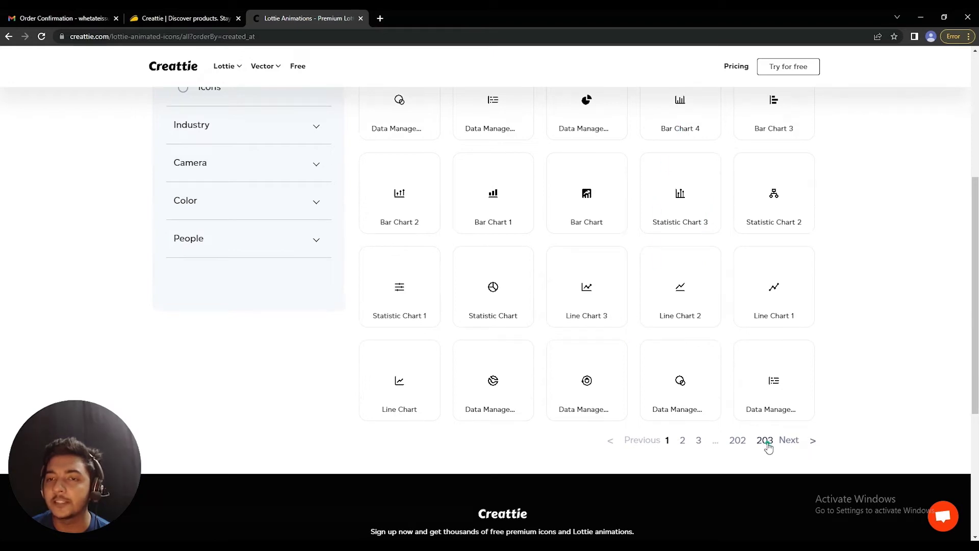
pyautogui.scroll(5, 768, 447)
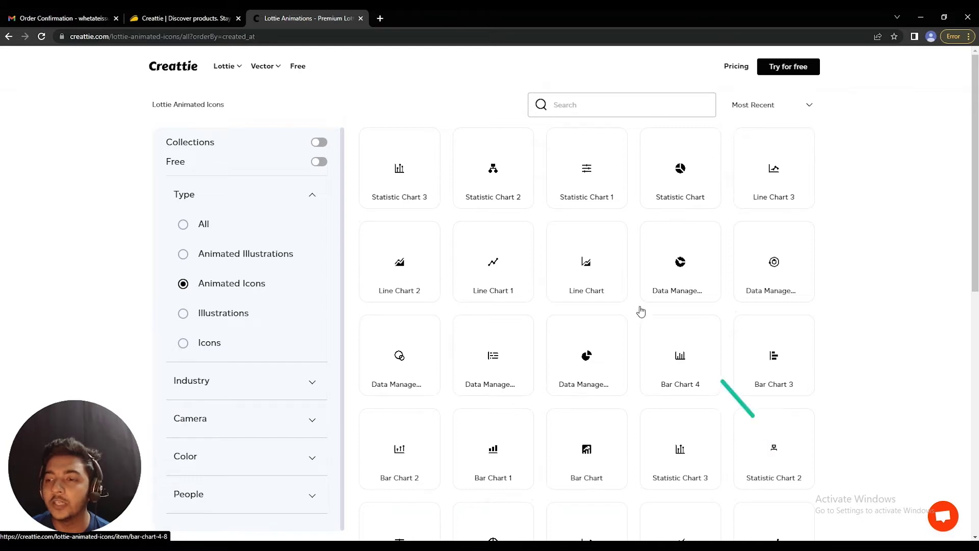
# - View the library filtered to Illustrations, followed by Icons
pyautogui.click(210, 314)
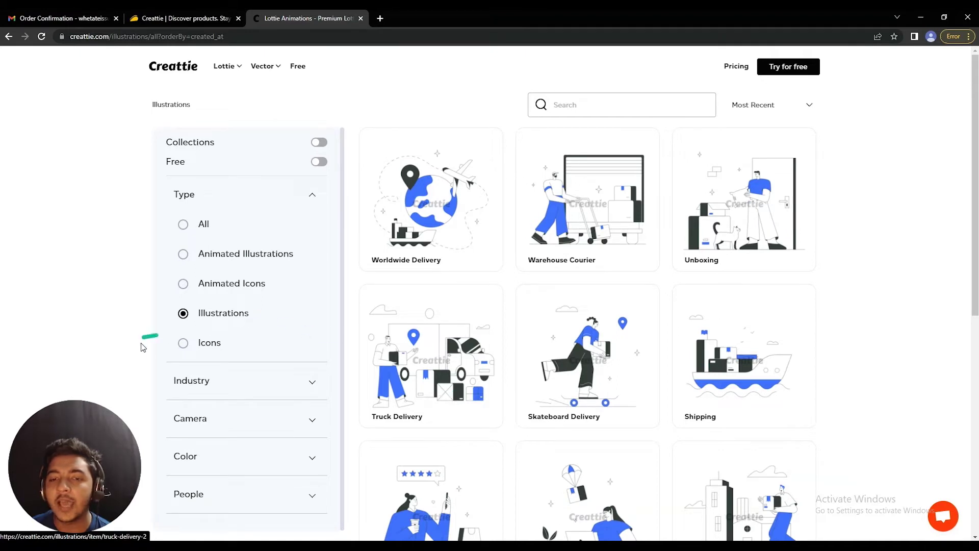
pyautogui.click(183, 343)
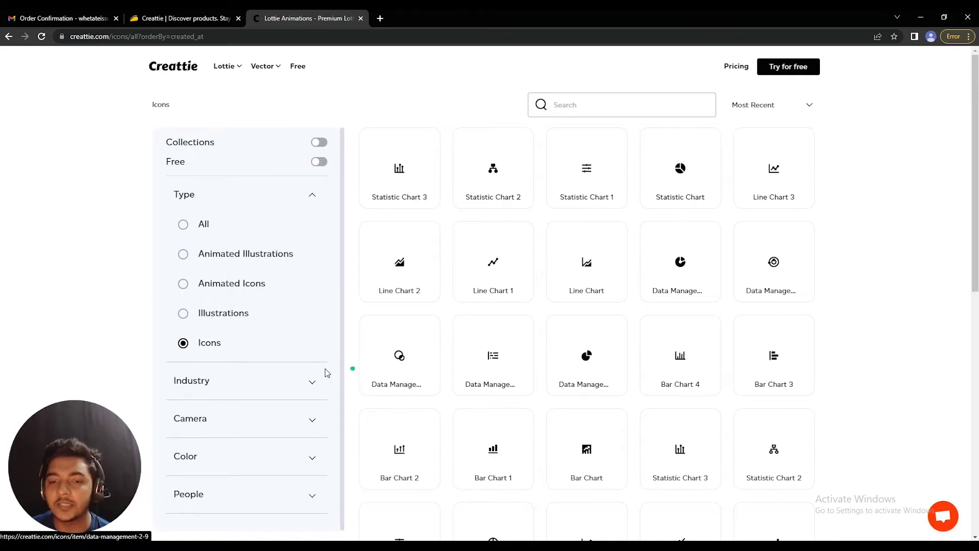
# - Expand the Industry filter and look over its first categories, from 404 to Construction
pyautogui.click(310, 380)
pyautogui.scroll(-4, 306, 378)
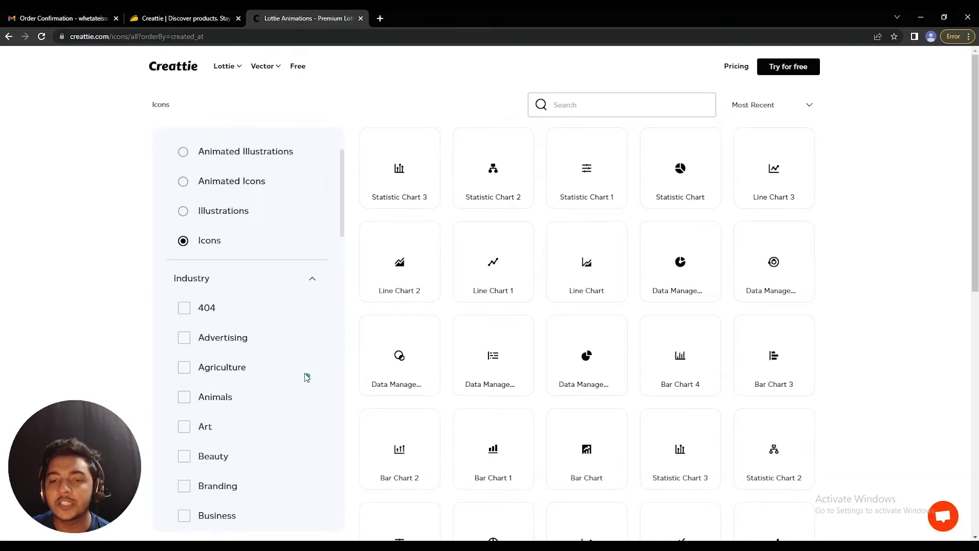
pyautogui.scroll(4, 258, 335)
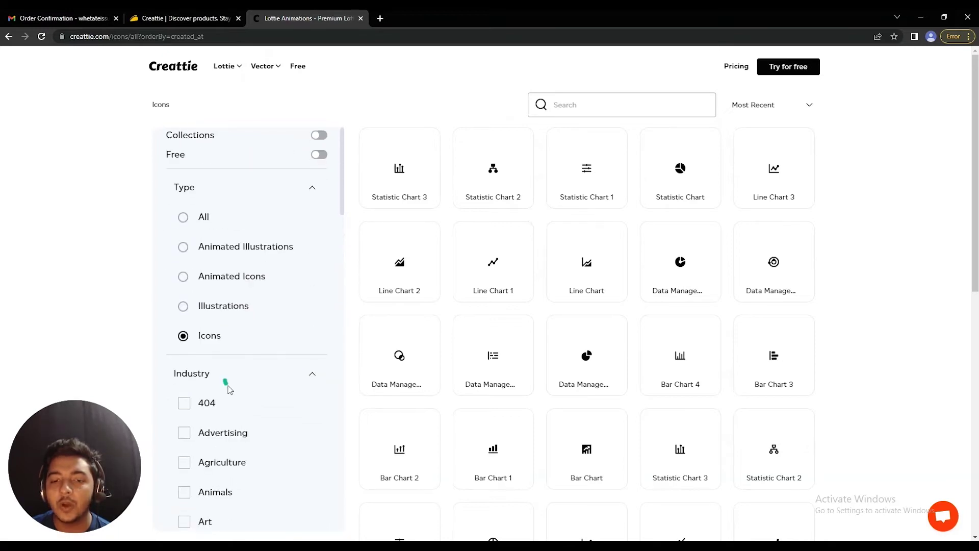
pyautogui.scroll(-3, 204, 278)
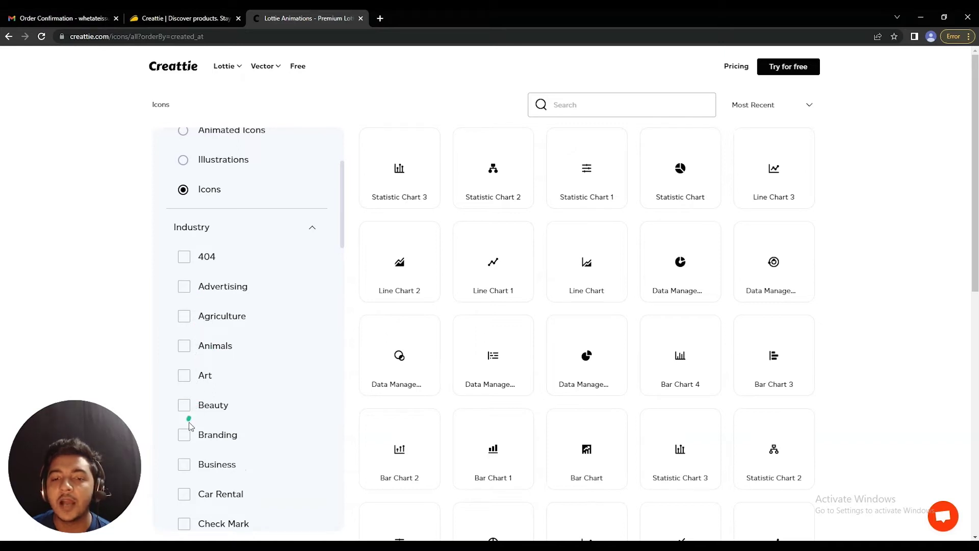
pyautogui.scroll(-2, 198, 470)
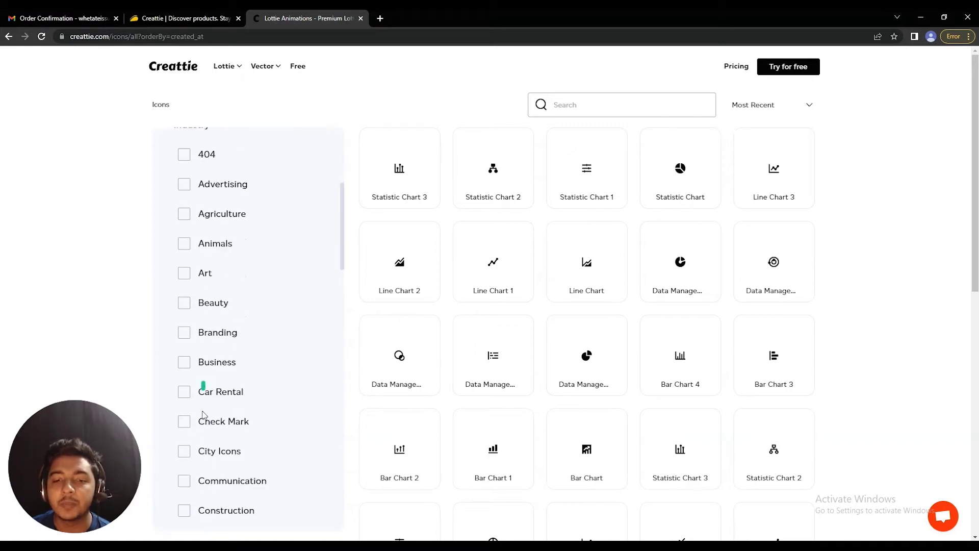
pyautogui.scroll(5, 245, 400)
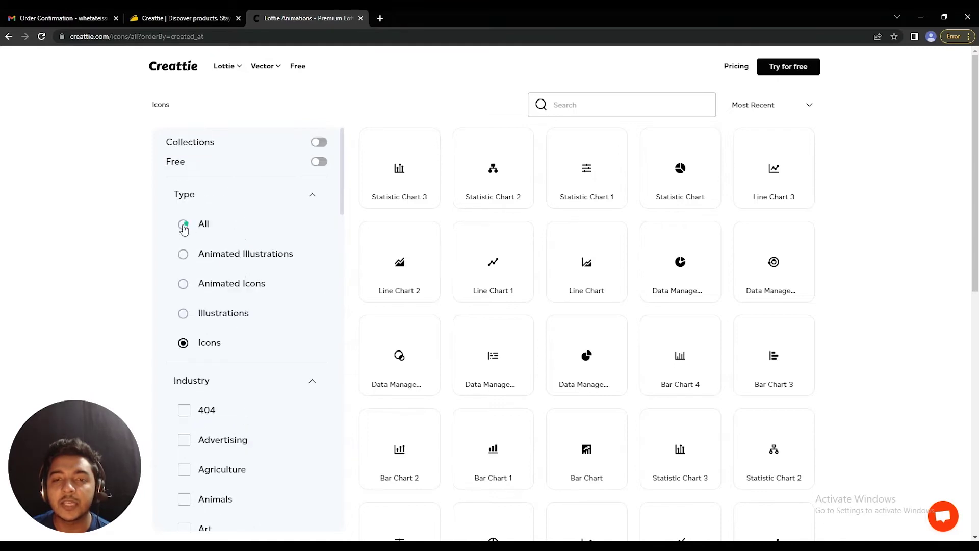
# - Set the type filter to All and show only items from the Animals industry
pyautogui.click(184, 225)
pyautogui.scroll(-1, 219, 408)
pyautogui.scroll(-5, 221, 399)
pyautogui.scroll(2, 221, 390)
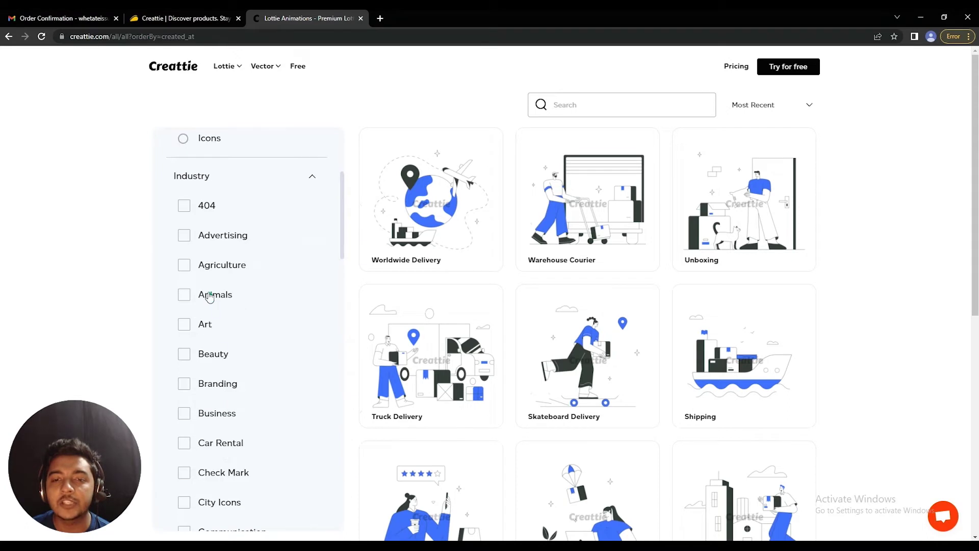
pyautogui.click(184, 295)
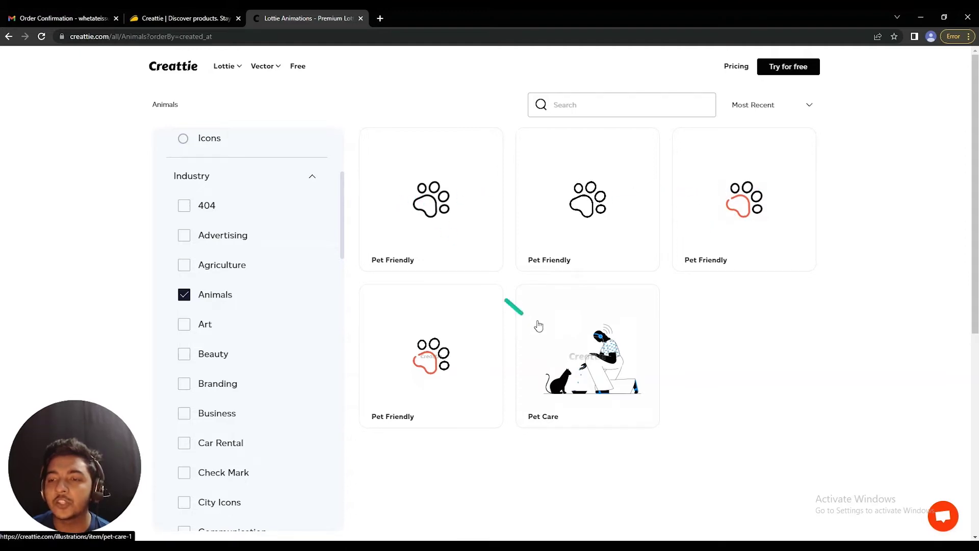
# - Replace the Animals industry filter with Advertising and browse the matching items
pyautogui.click(185, 296)
pyautogui.click(184, 239)
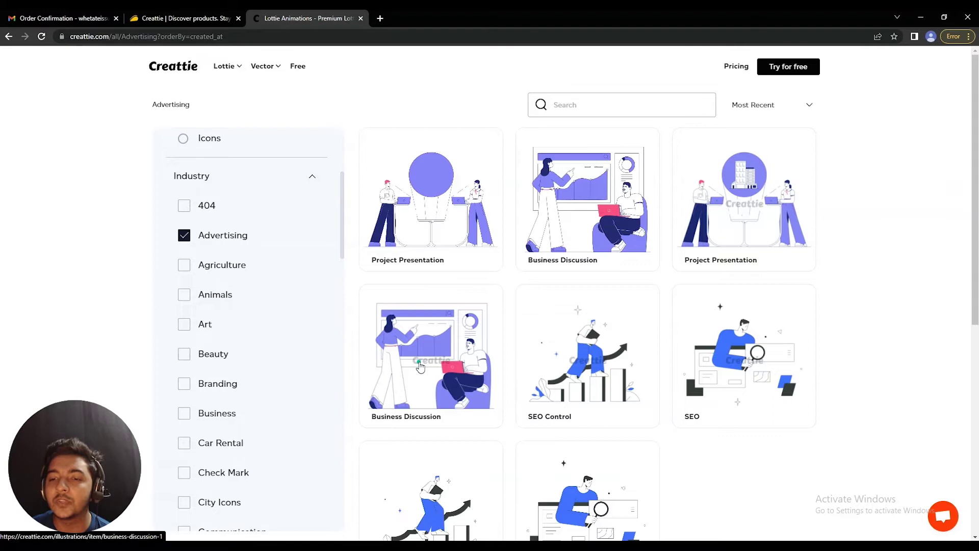
pyautogui.scroll(-4, 504, 366)
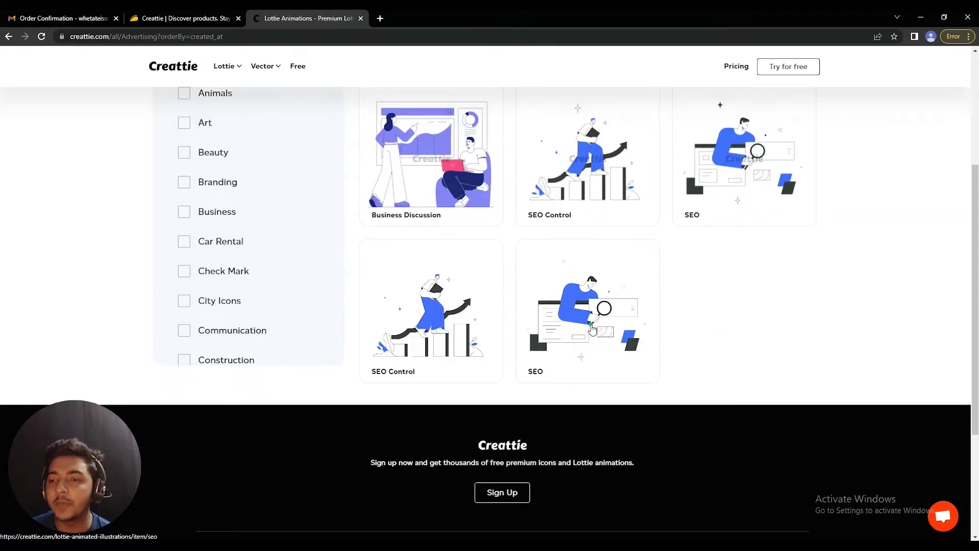
pyautogui.scroll(2, 591, 329)
pyautogui.scroll(2, 563, 416)
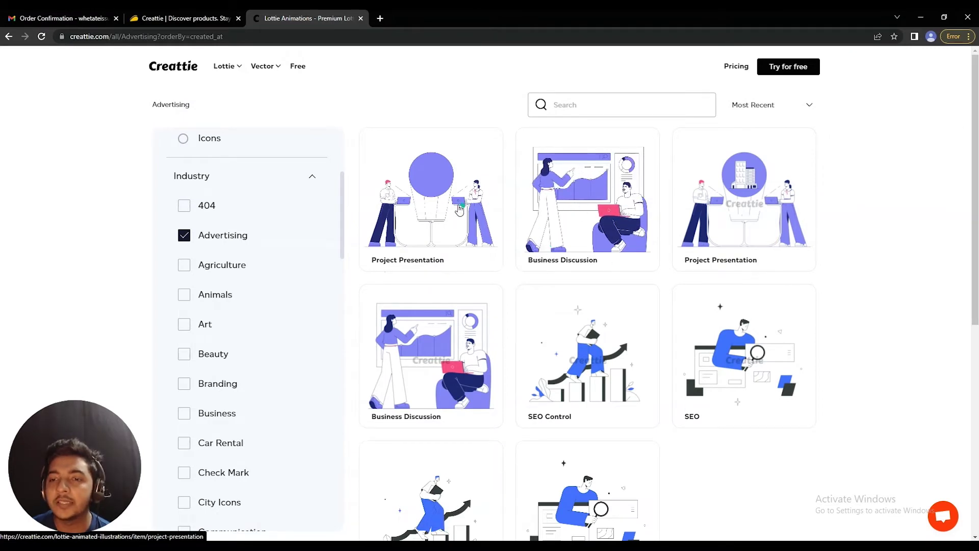
# - Replace the Advertising industry filter with Branding and look through the rest of the Industry categories
pyautogui.click(189, 235)
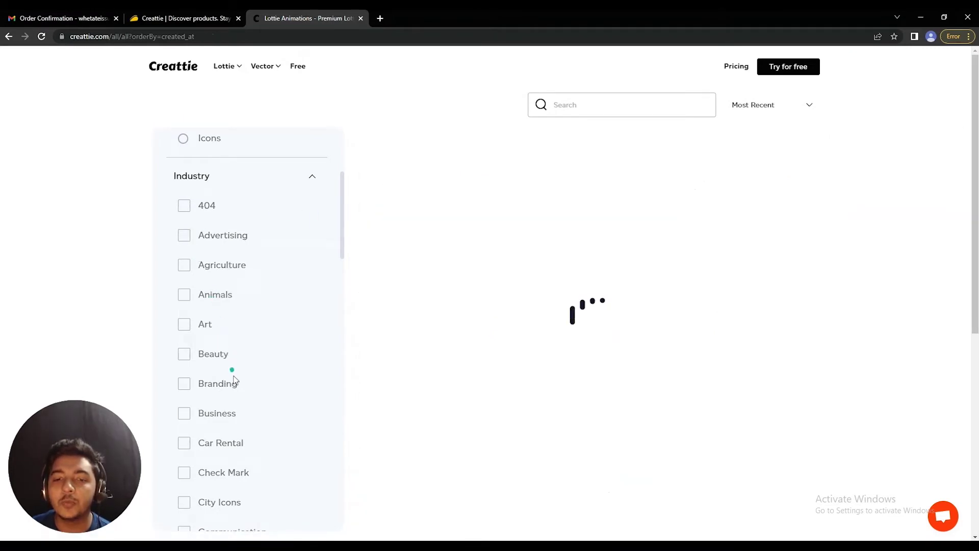
pyautogui.click(184, 387)
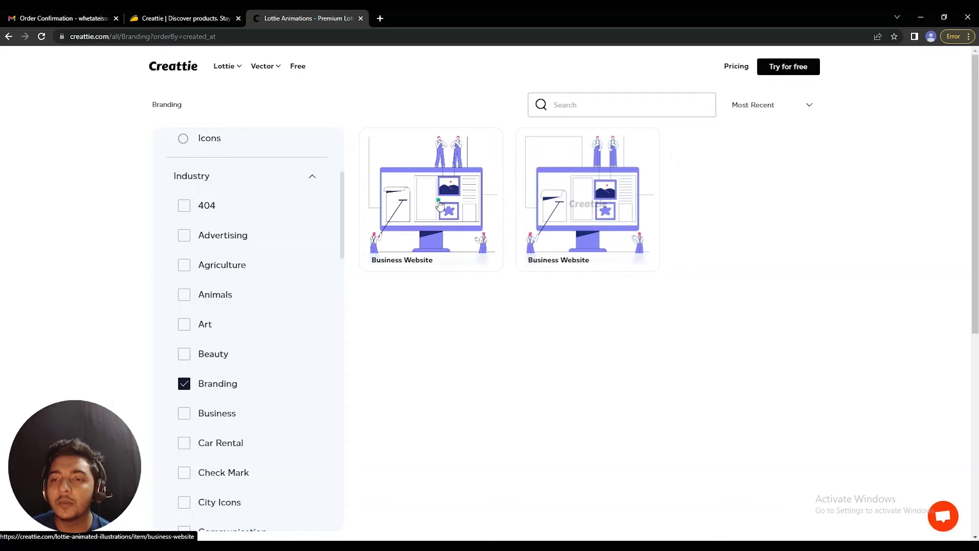
pyautogui.scroll(-8, 215, 459)
pyautogui.scroll(-12, 231, 441)
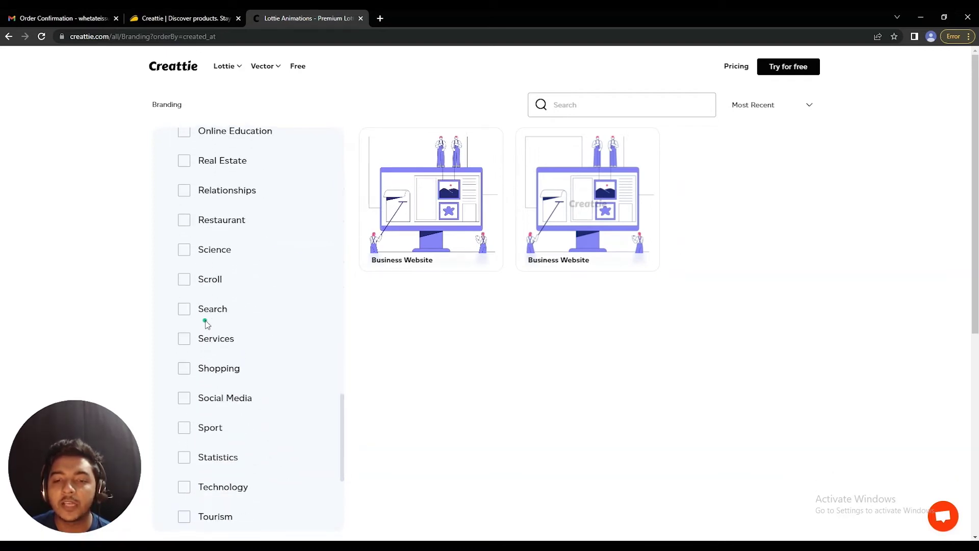
pyautogui.scroll(-4, 206, 324)
pyautogui.scroll(-2, 238, 404)
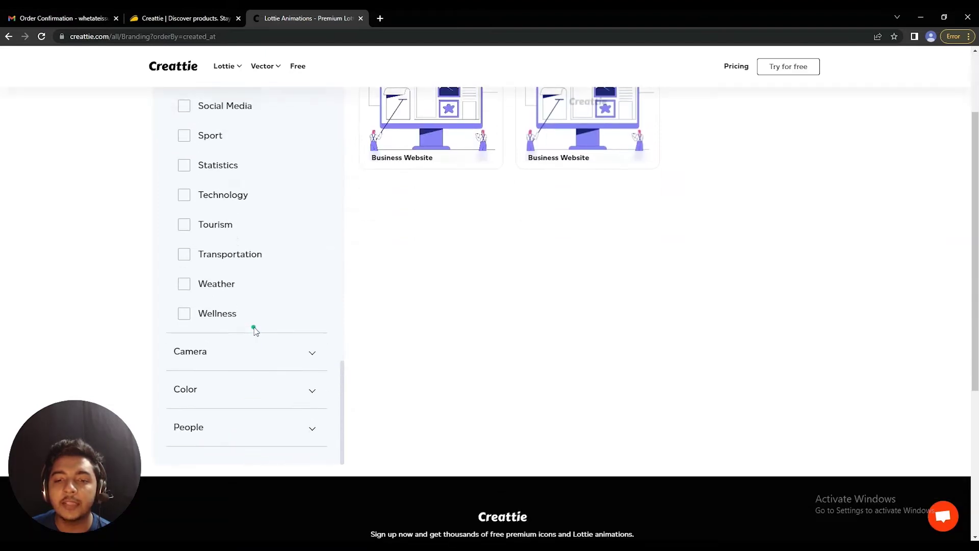
# - Expand the Camera, Color and People filters to view their options
pyautogui.click(248, 354)
pyautogui.scroll(-1, 249, 354)
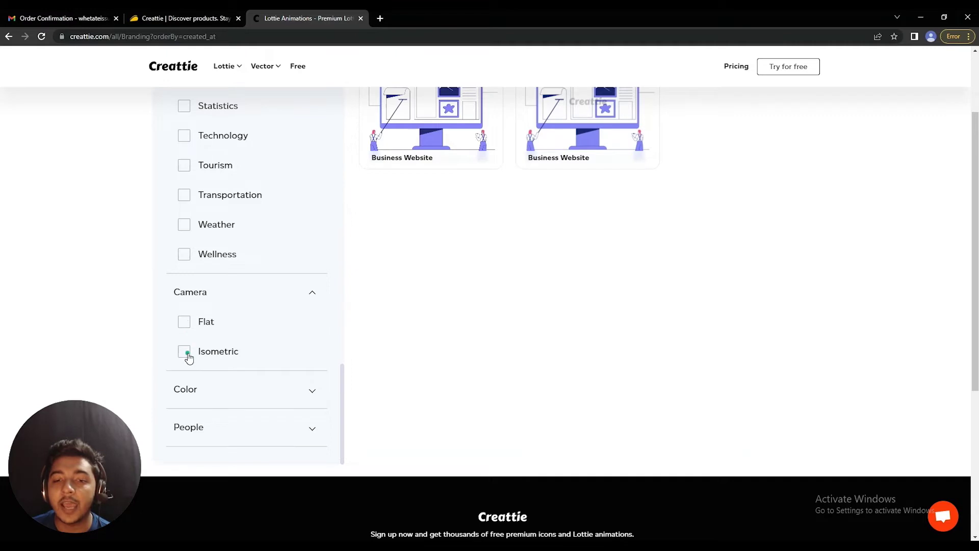
pyautogui.click(221, 391)
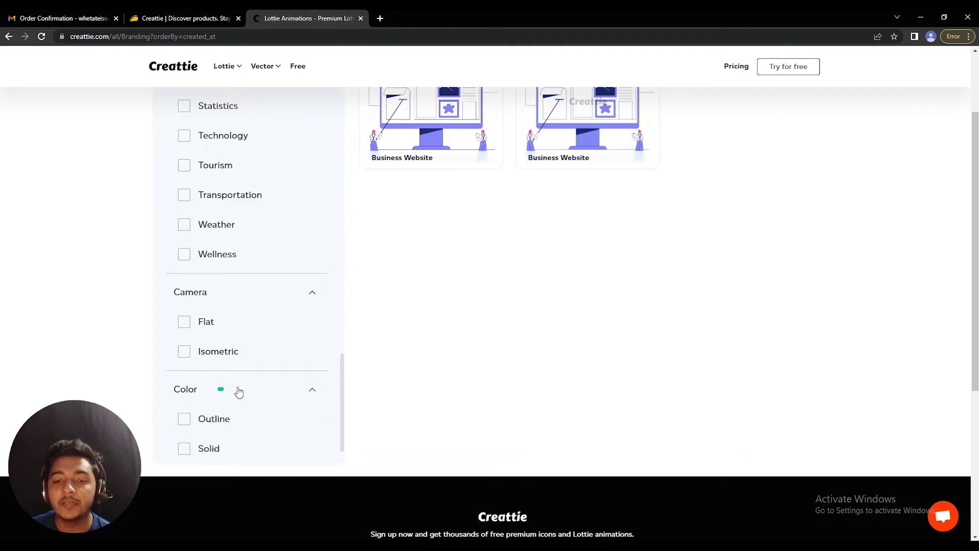
pyautogui.scroll(-1, 236, 387)
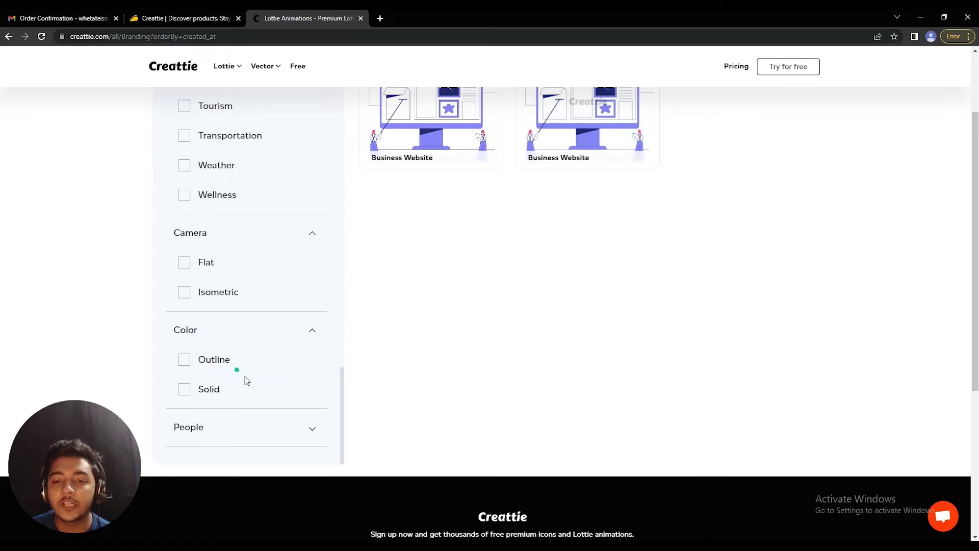
pyautogui.click(281, 423)
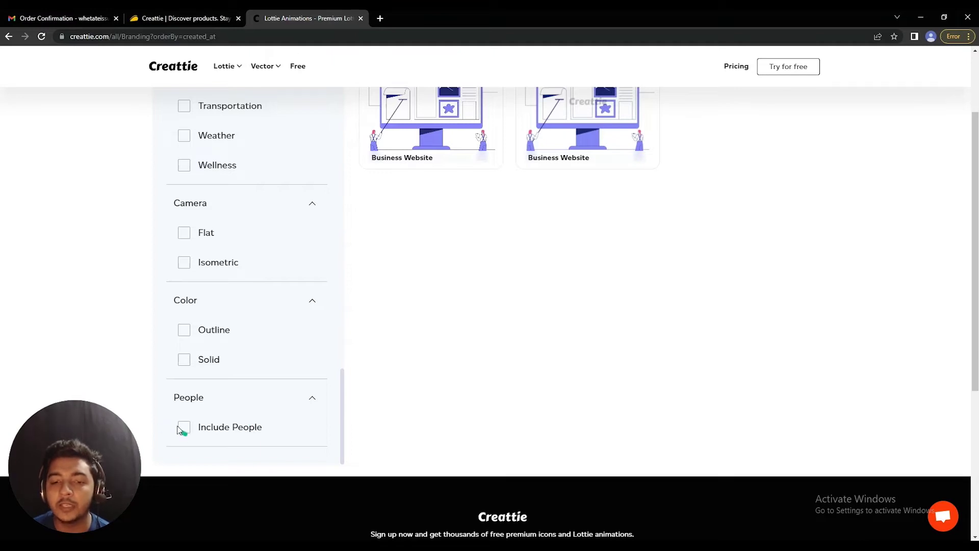
# - Clear the Branding filter, set the type to Animated Illustrations and browse the results
pyautogui.scroll(5, 317, 431)
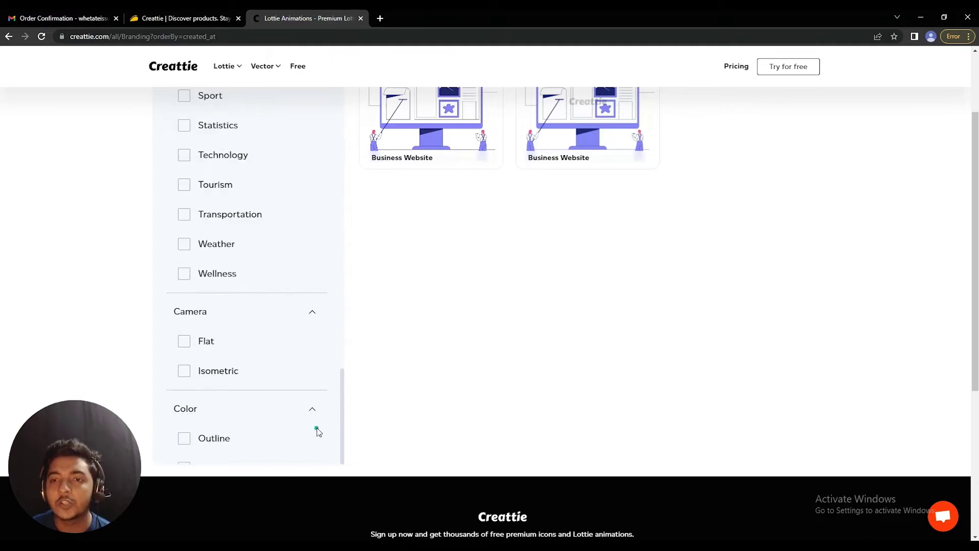
pyautogui.scroll(7, 291, 372)
pyautogui.scroll(12, 291, 371)
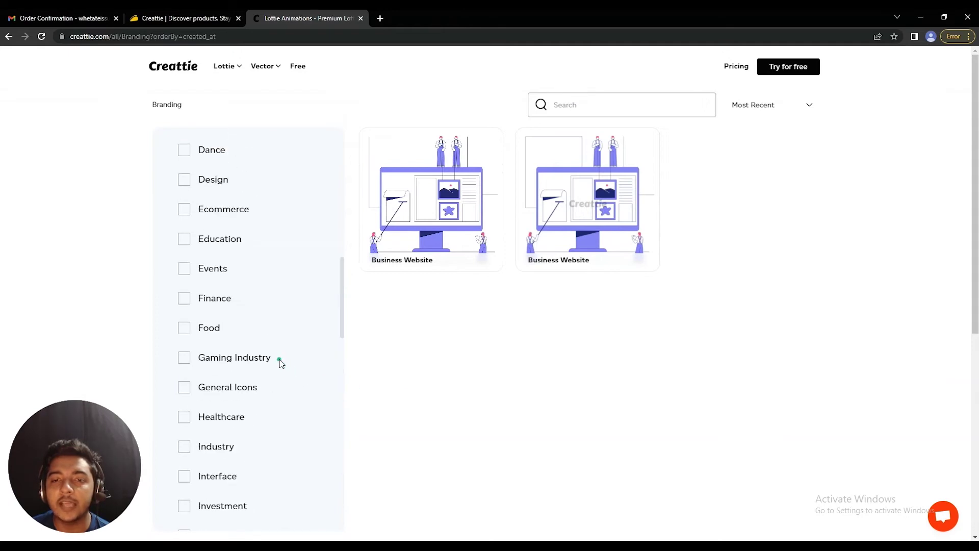
pyautogui.click(185, 351)
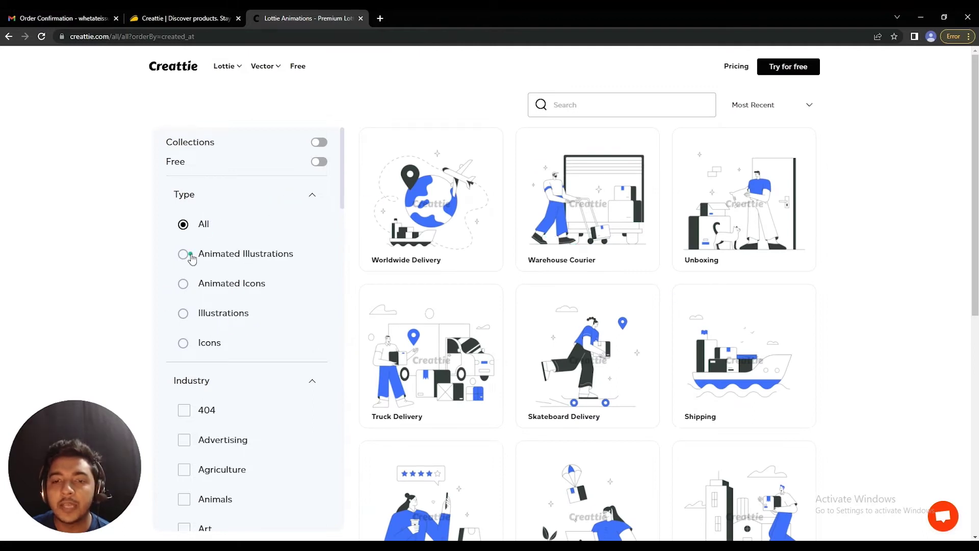
pyautogui.click(184, 254)
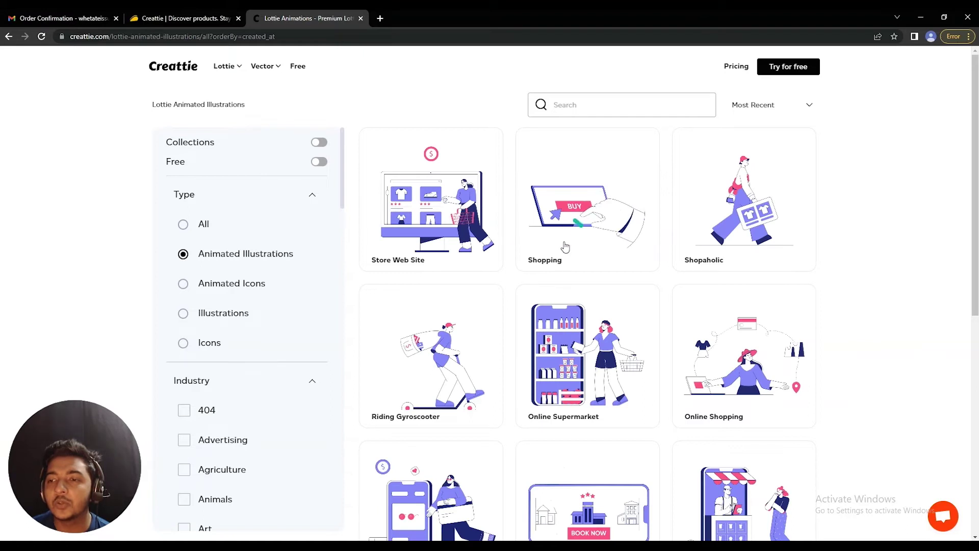
pyautogui.scroll(-1, 592, 330)
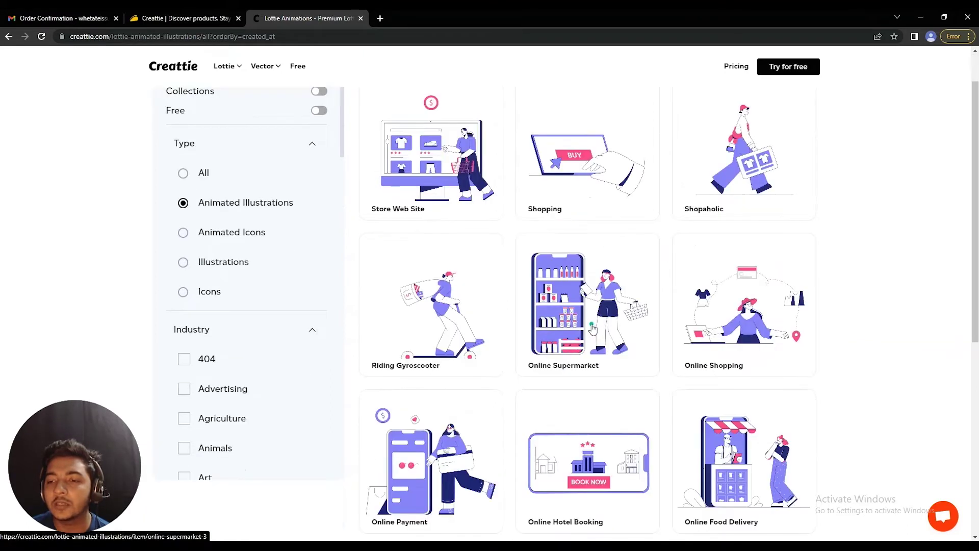
pyautogui.scroll(-2, 600, 326)
pyautogui.scroll(2, 650, 380)
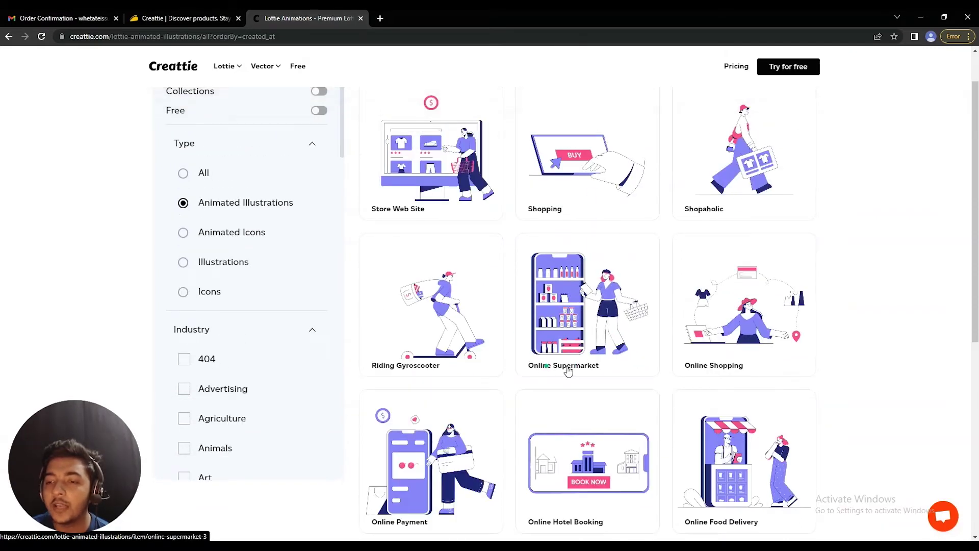
# - Open the Online Supermarket illustration in its static version and compare style A with style B, ending on B
pyautogui.click(572, 312)
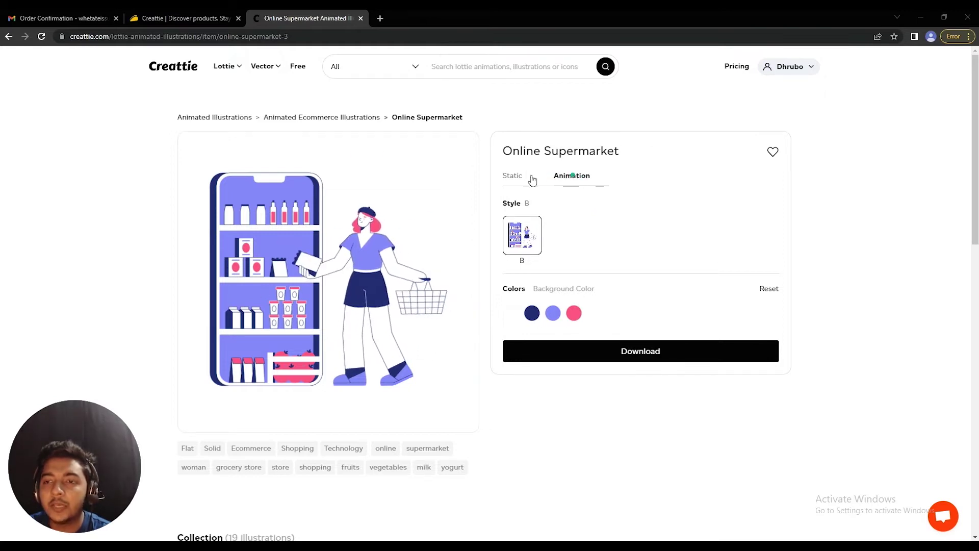
pyautogui.click(513, 176)
pyautogui.click(516, 177)
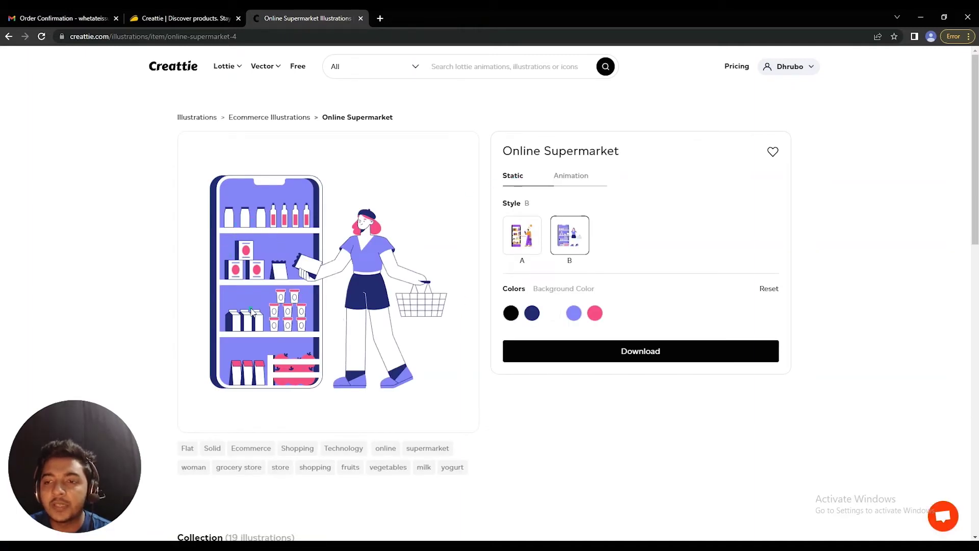
pyautogui.click(521, 247)
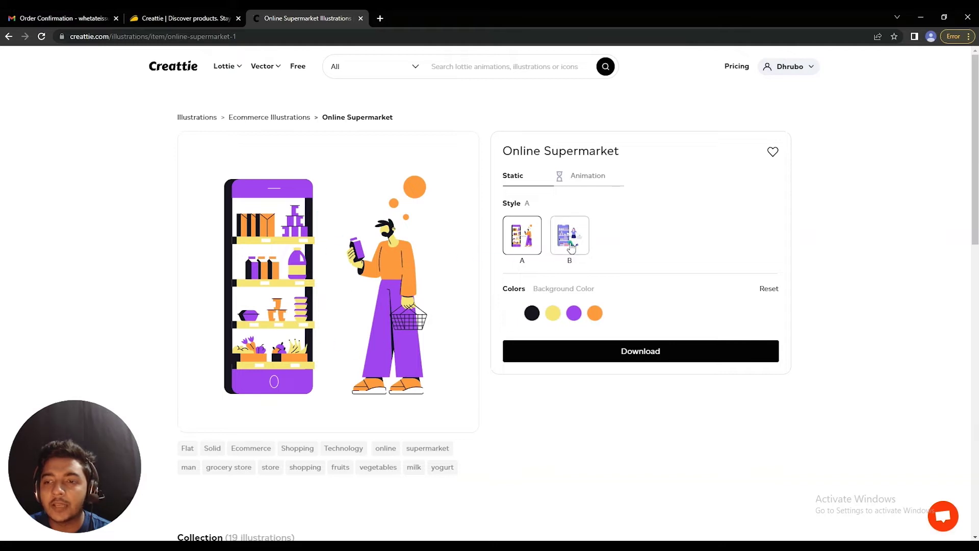
pyautogui.click(571, 247)
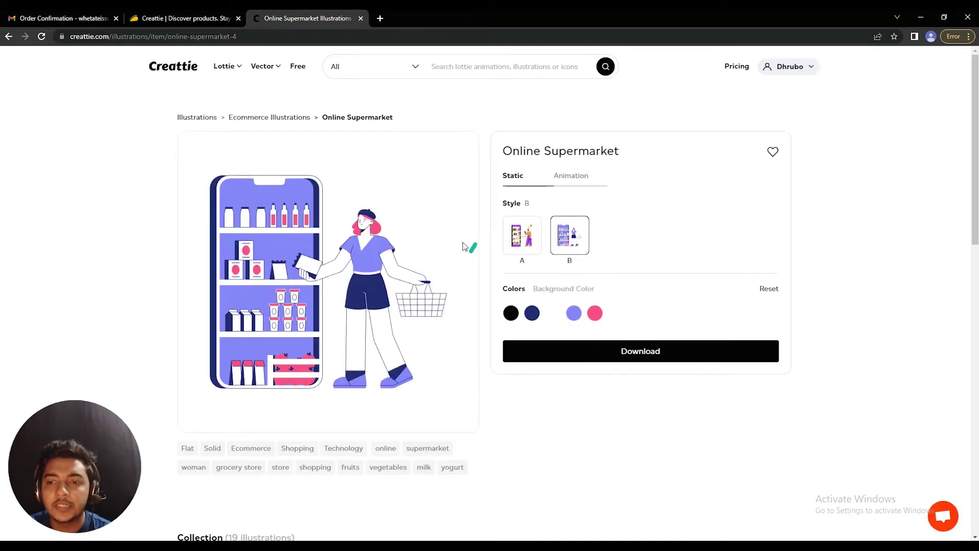
# - Recolor the lavender areas of the static Online Supermarket illustration to a dark green
pyautogui.click(574, 314)
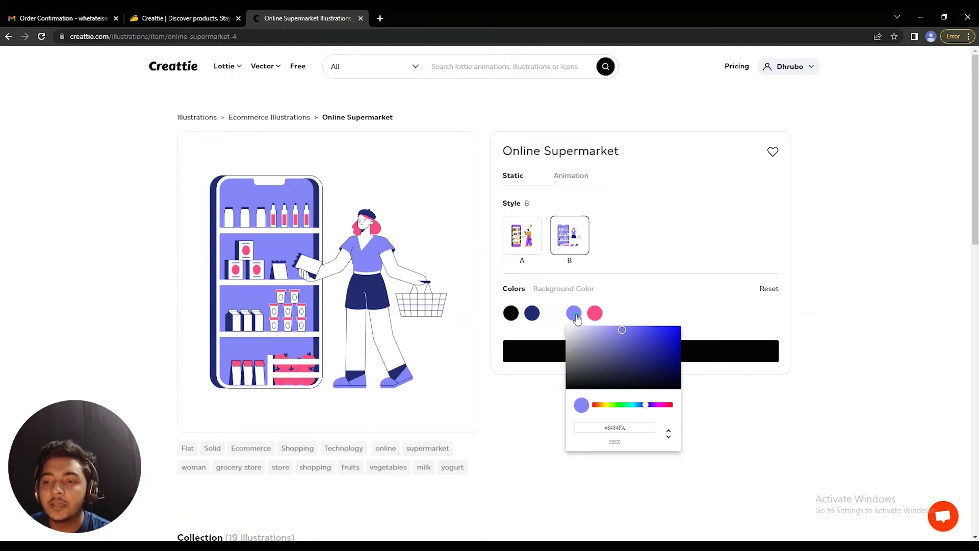
pyautogui.click(625, 405)
pyautogui.click(656, 341)
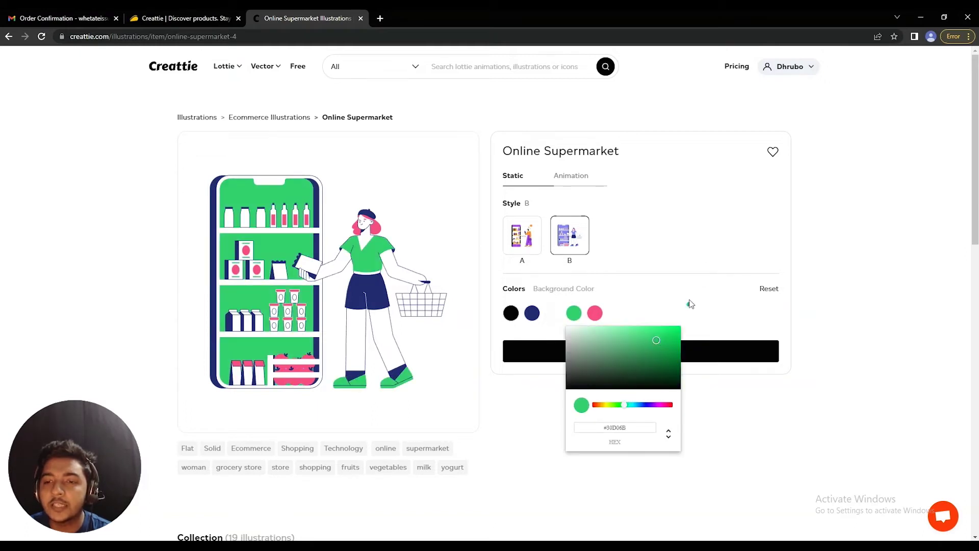
pyautogui.click(658, 357)
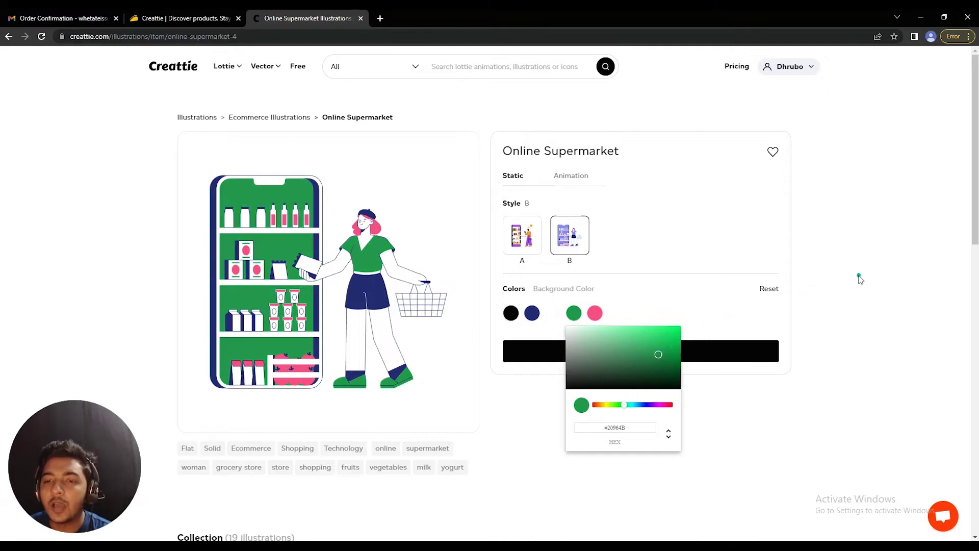
pyautogui.click(671, 280)
# - Recolor the navy areas of the illustration, trying olive and bright yellow and ending on a muted khaki
pyautogui.click(533, 314)
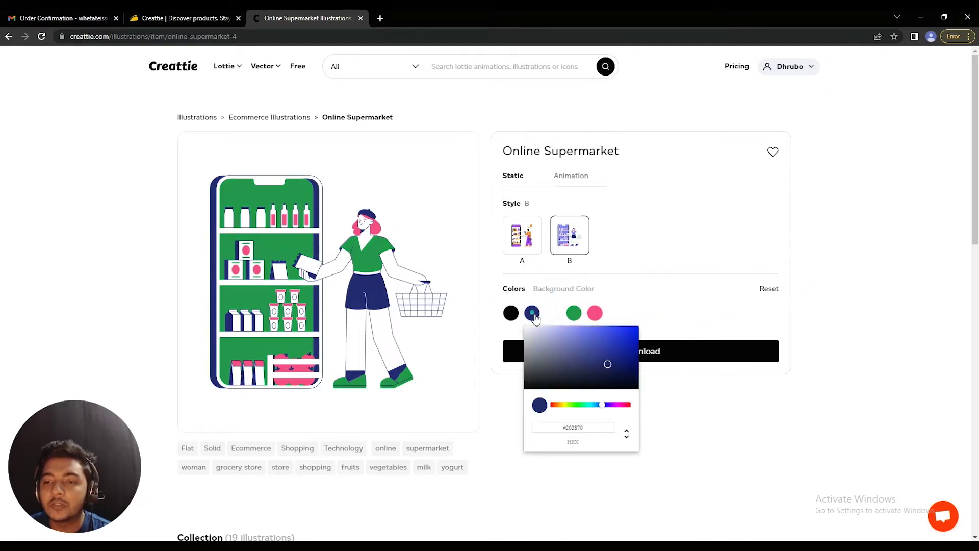
pyautogui.click(564, 406)
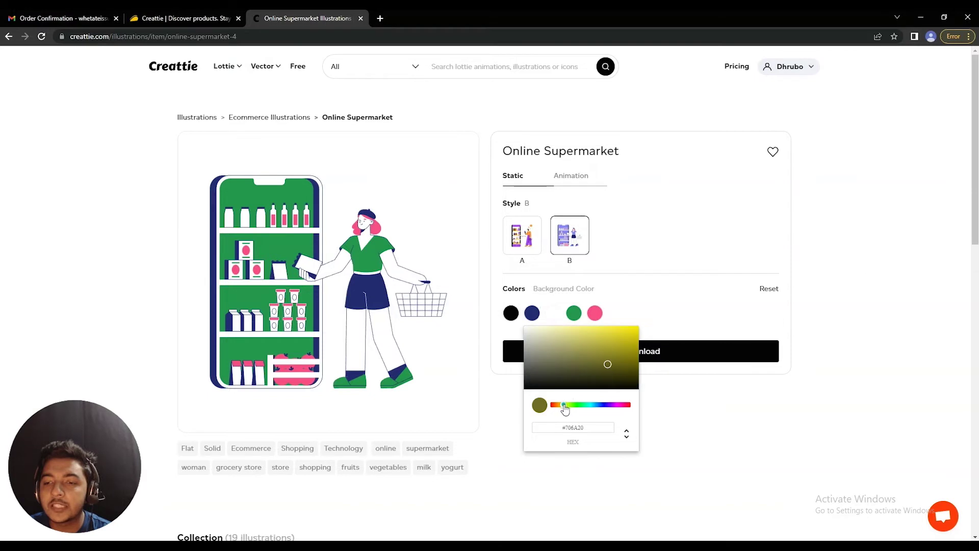
pyautogui.click(625, 337)
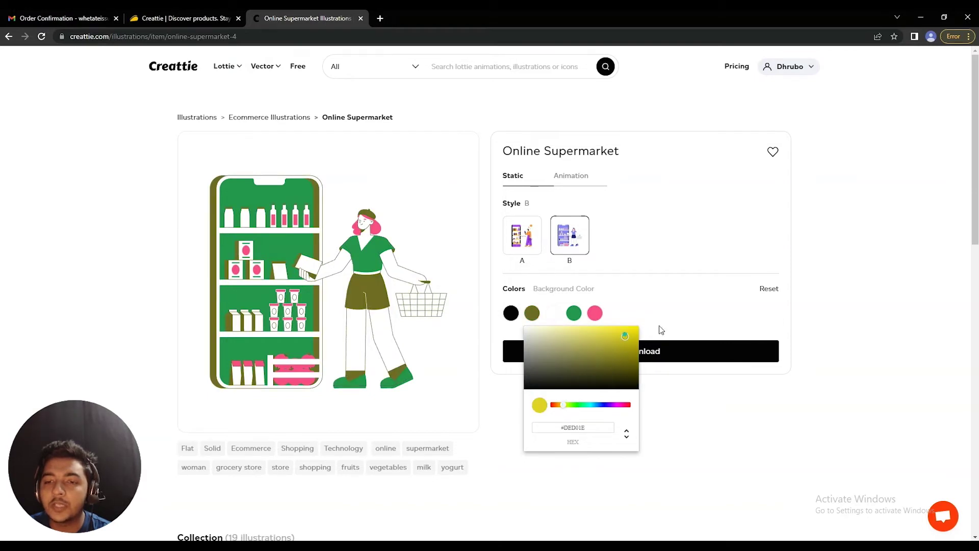
pyautogui.click(566, 346)
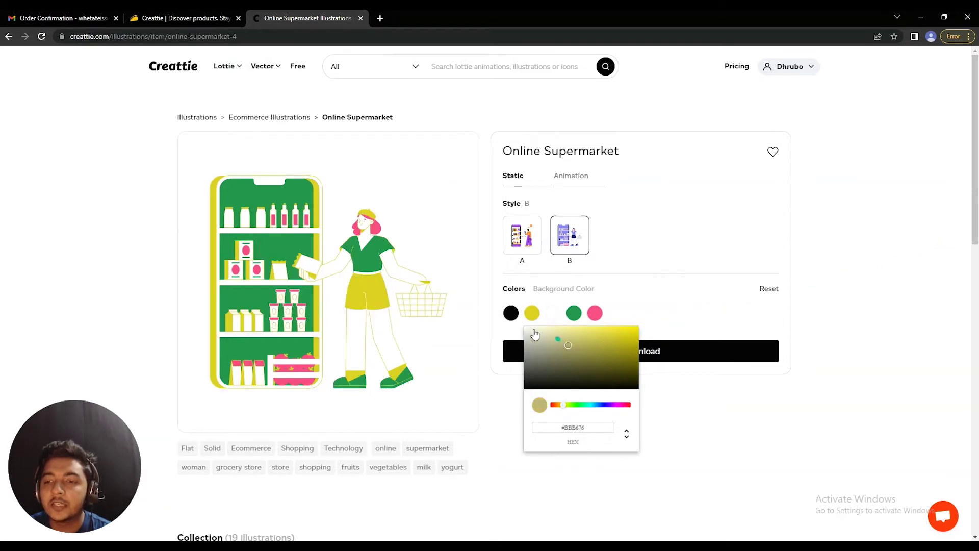
# - Try red, green and blue in place of the illustration's black color, and reset all colors to the originals
pyautogui.click(517, 318)
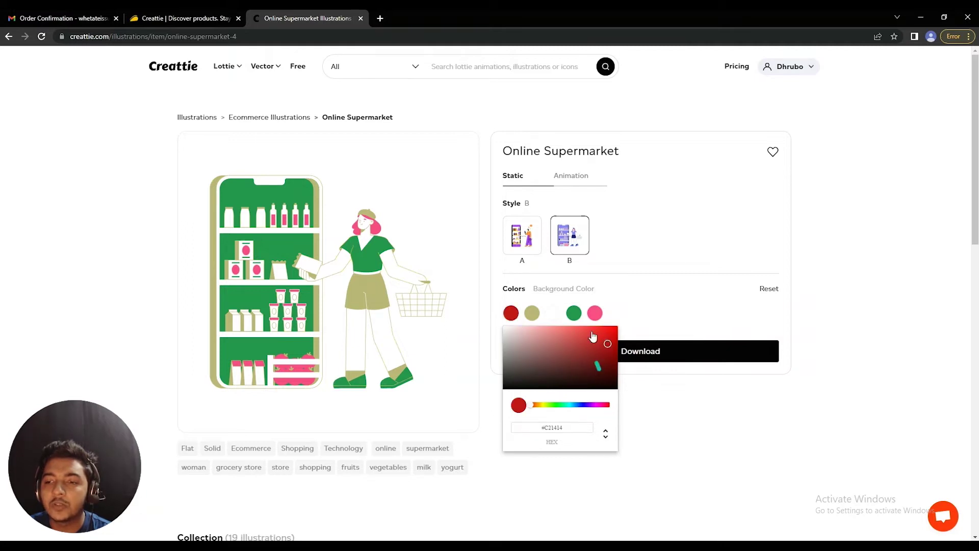
pyautogui.click(562, 405)
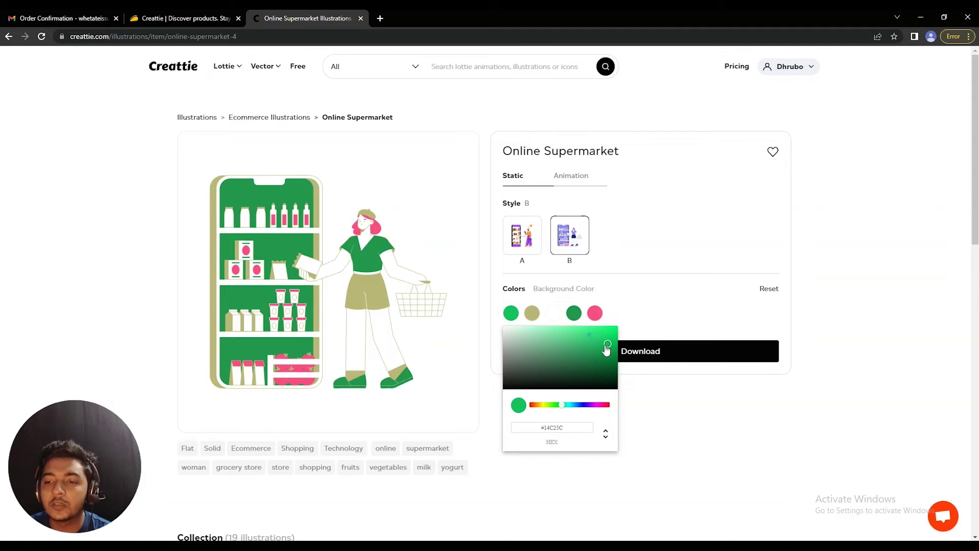
pyautogui.click(587, 405)
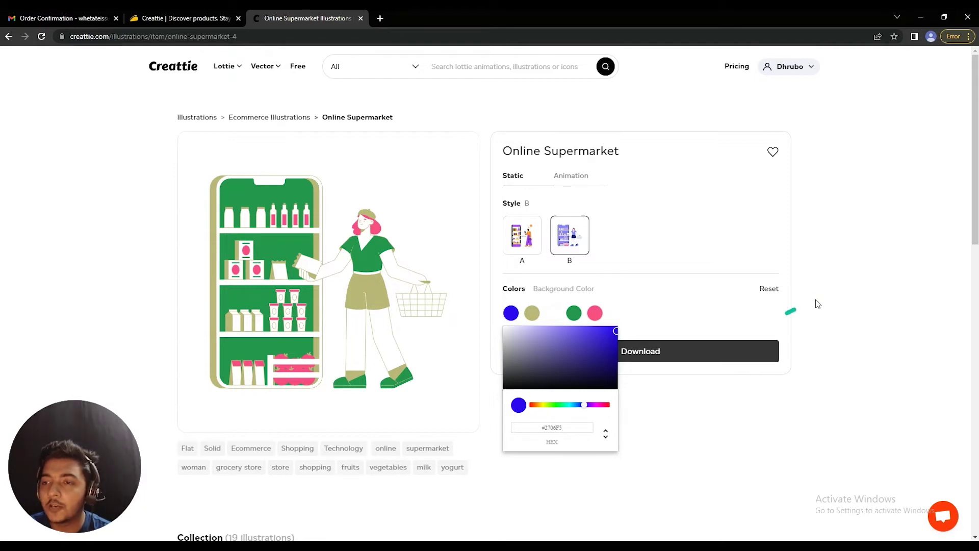
pyautogui.click(834, 295)
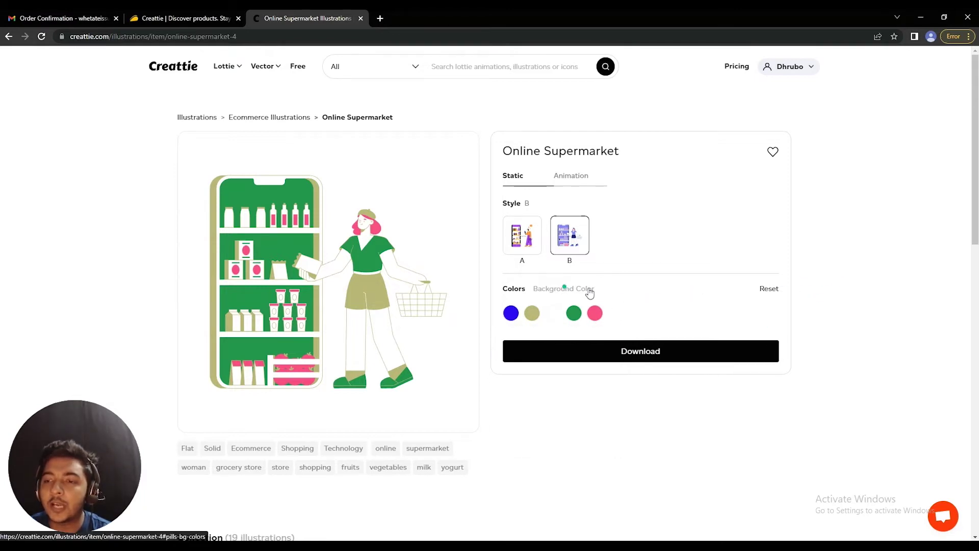
pyautogui.click(770, 290)
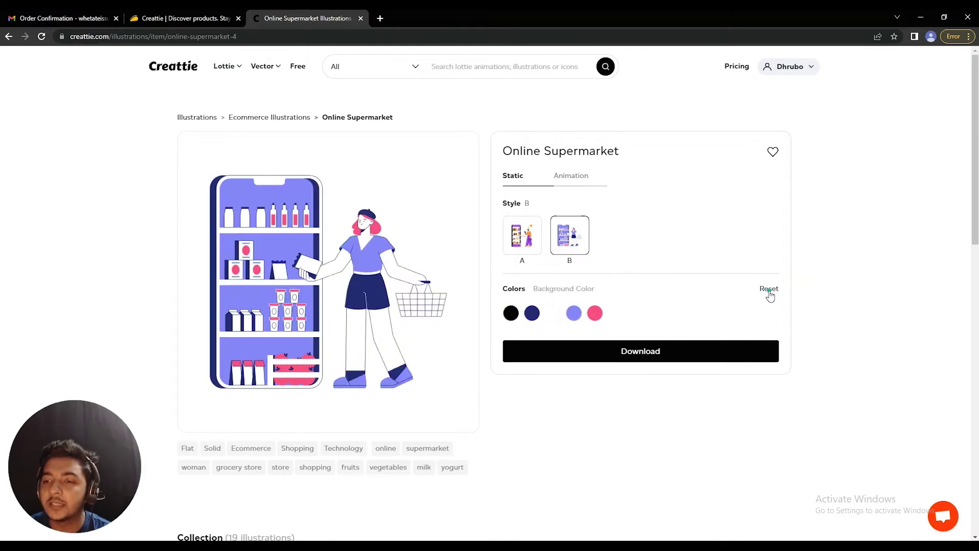
# - Show the animated version of Online Supermarket and add it to the favorites
pyautogui.click(570, 176)
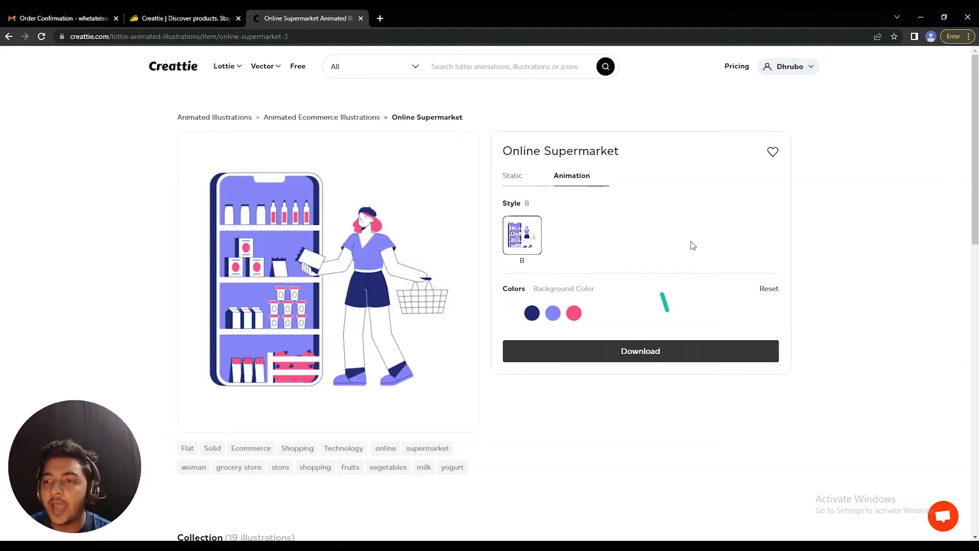
pyautogui.click(772, 156)
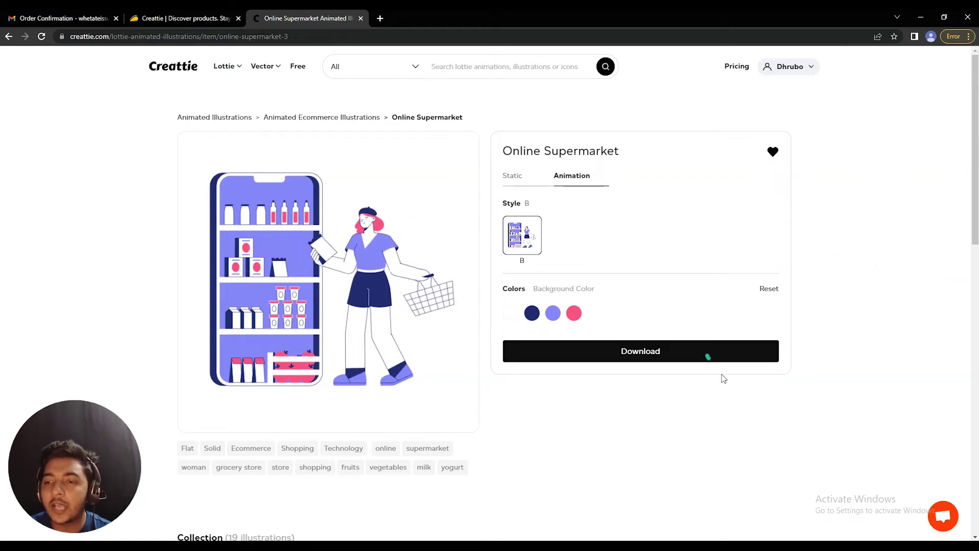
# - Open the animation's download options and compare the JSON, GIF, MP4 and Mp4 (Free) formats, ending on MP4
pyautogui.click(663, 353)
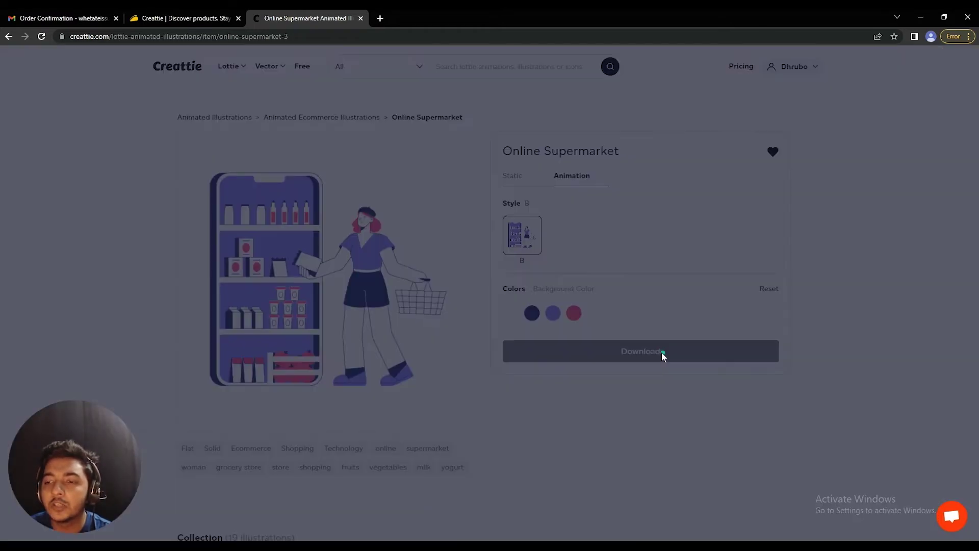
pyautogui.click(484, 251)
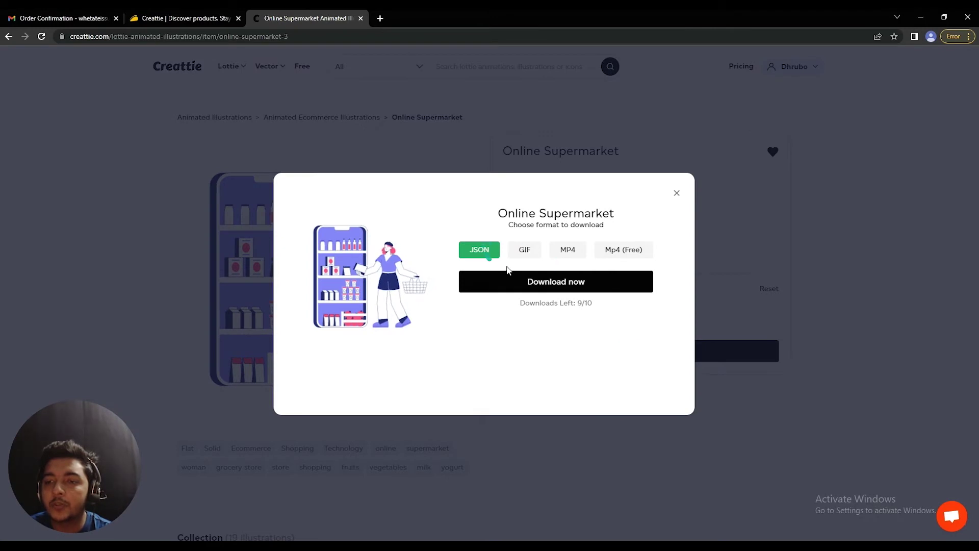
pyautogui.click(529, 251)
pyautogui.click(574, 252)
pyautogui.click(620, 253)
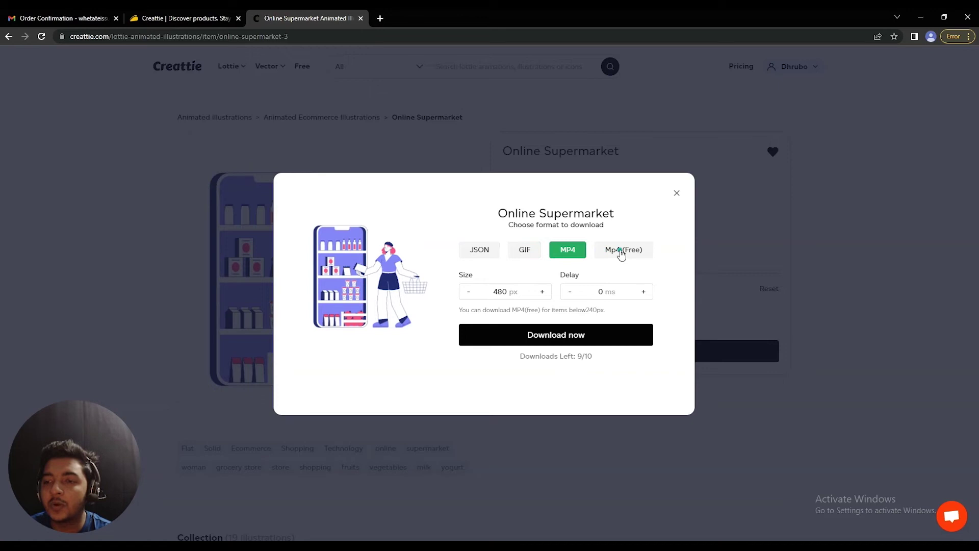
pyautogui.click(607, 253)
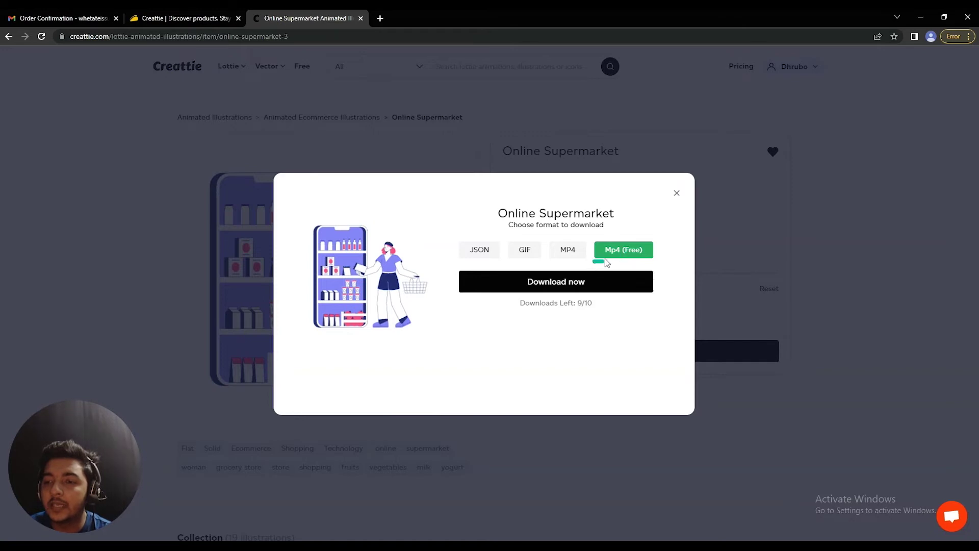
pyautogui.click(578, 252)
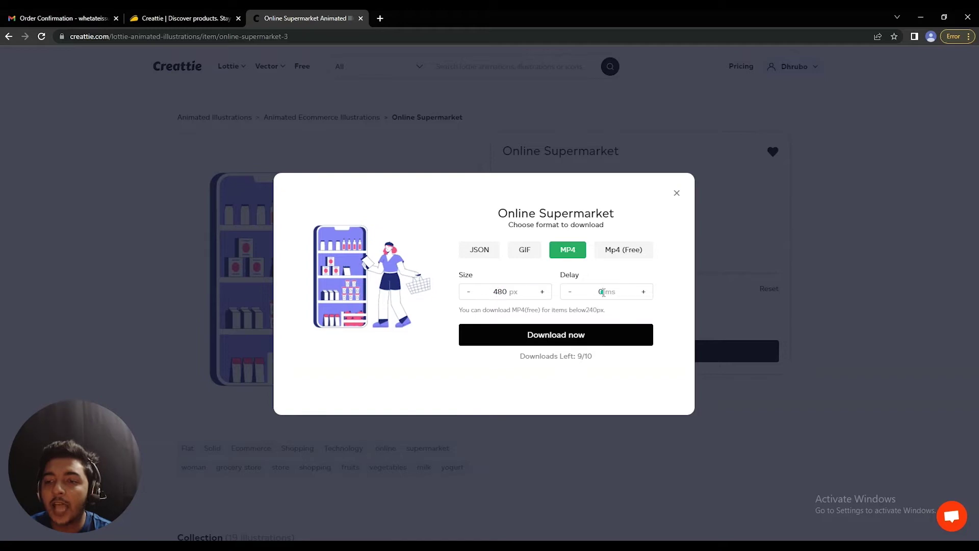
# - Set the delay to 4 ms and download the animation as a 480 px GIF
pyautogui.click(643, 292)
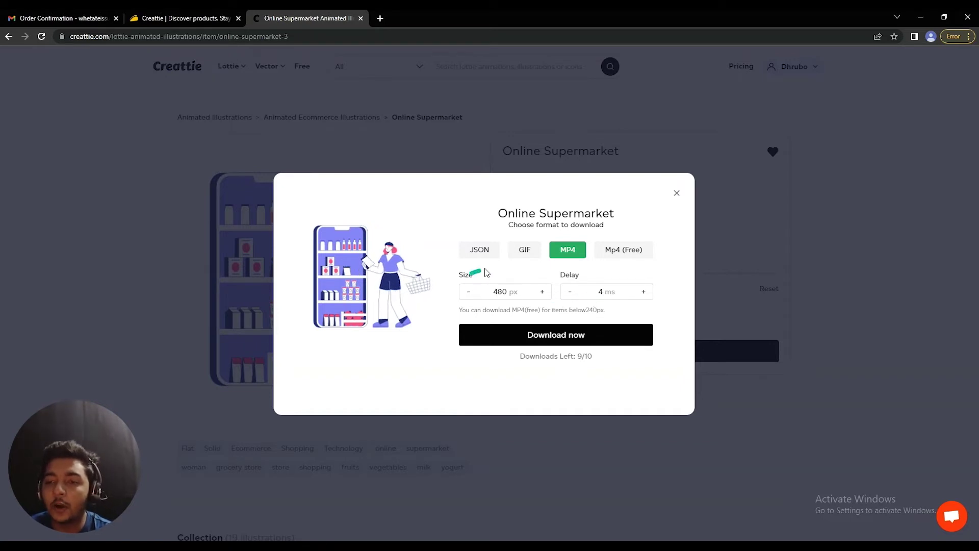
pyautogui.click(523, 253)
pyautogui.click(480, 253)
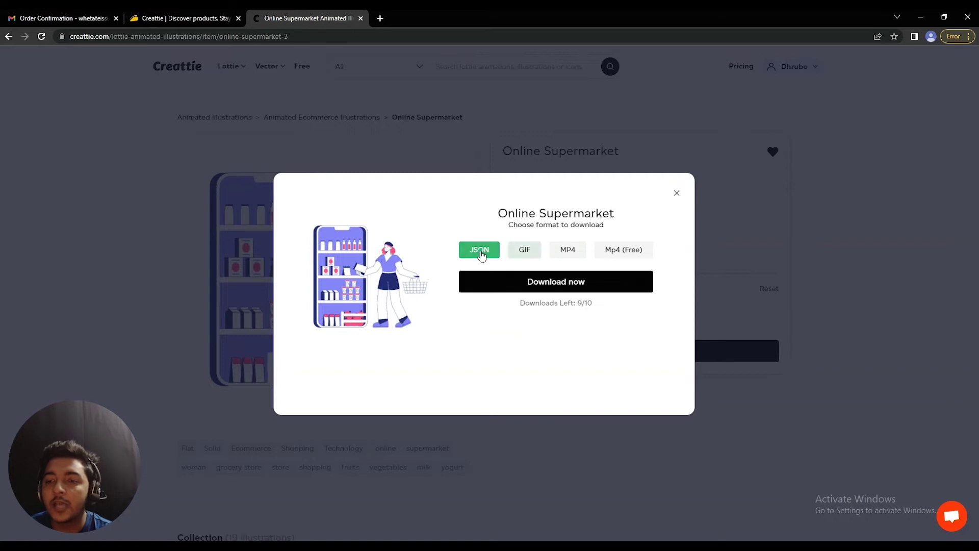
pyautogui.click(520, 258)
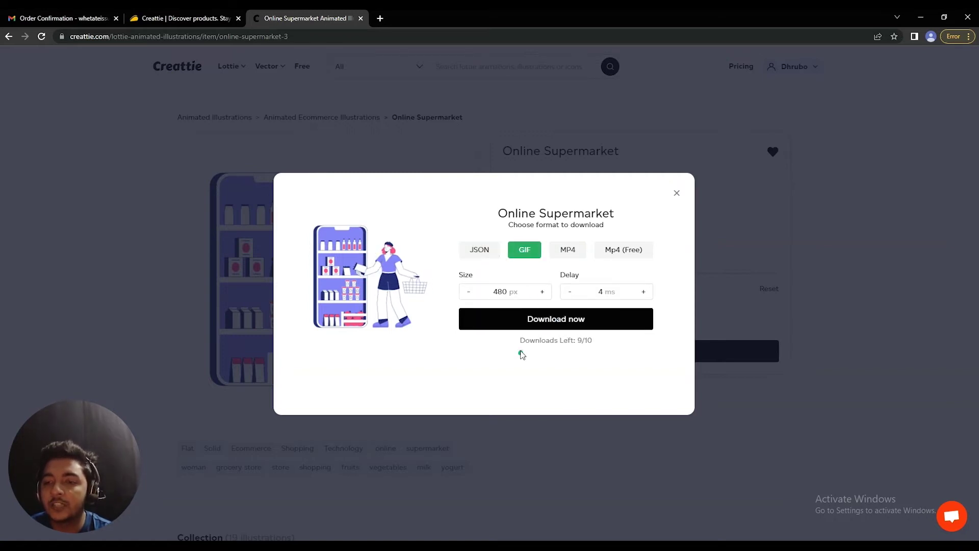
pyautogui.click(543, 320)
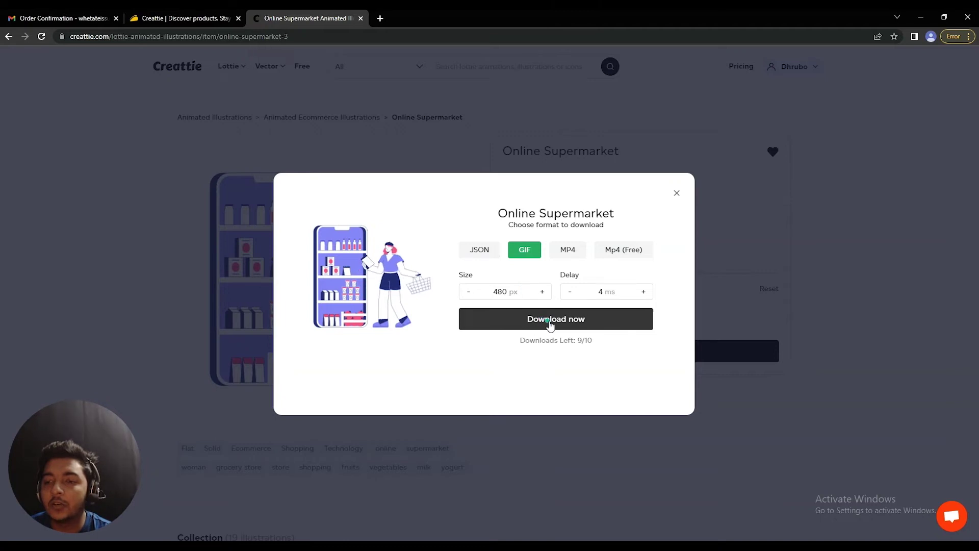
pyautogui.click(547, 322)
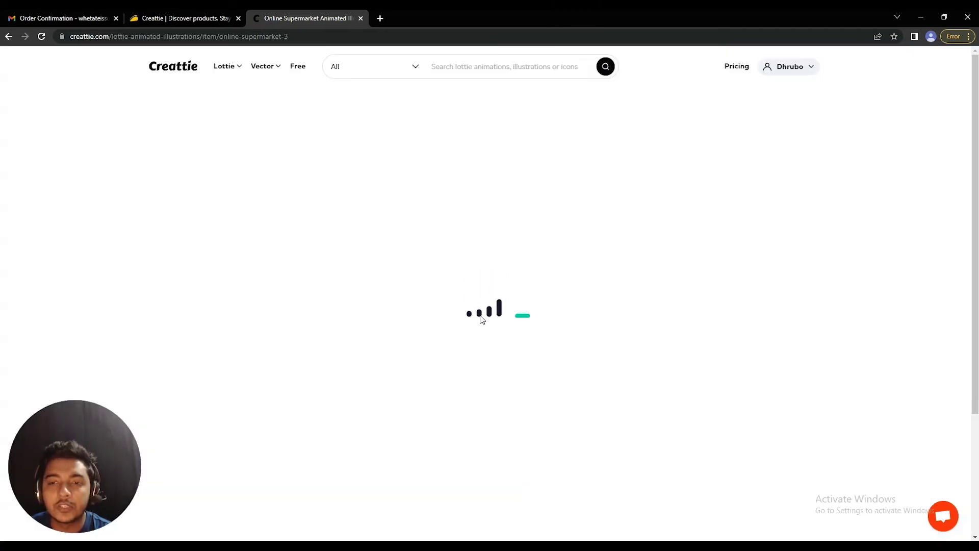
# - Open the downloaded Online Supermarket GIF in the image viewer, inspect it enlarged, and return to the Creattie page
pyautogui.moveTo(95, 474); pyautogui.dragTo(894, 364)
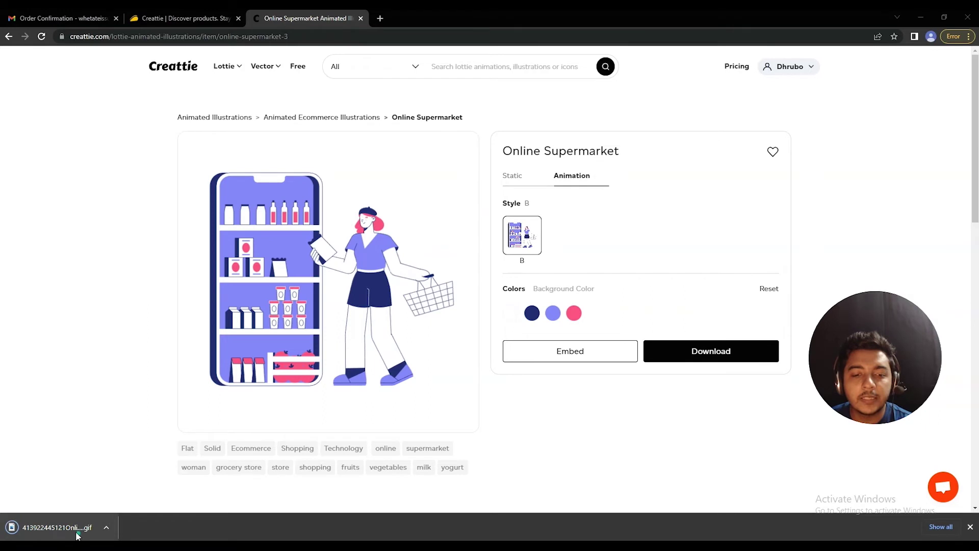
pyautogui.click(59, 529)
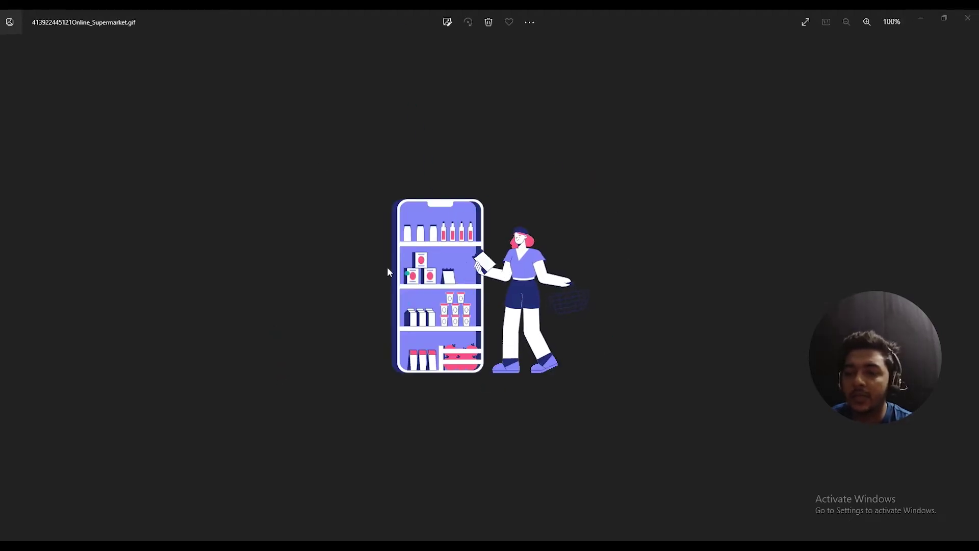
pyautogui.scroll(5, 465, 305)
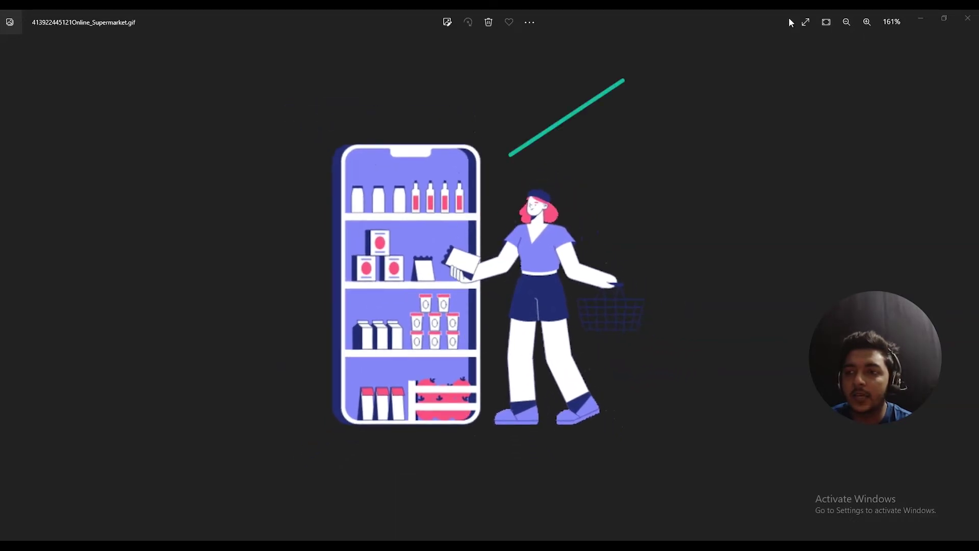
pyautogui.click(921, 19)
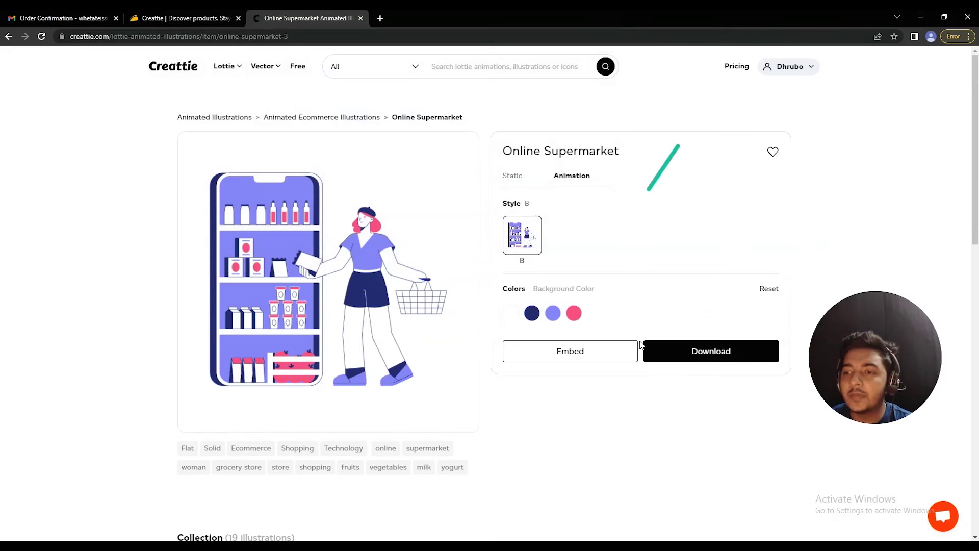
# - Download the Online Supermarket animation again in JSON format
pyautogui.click(708, 357)
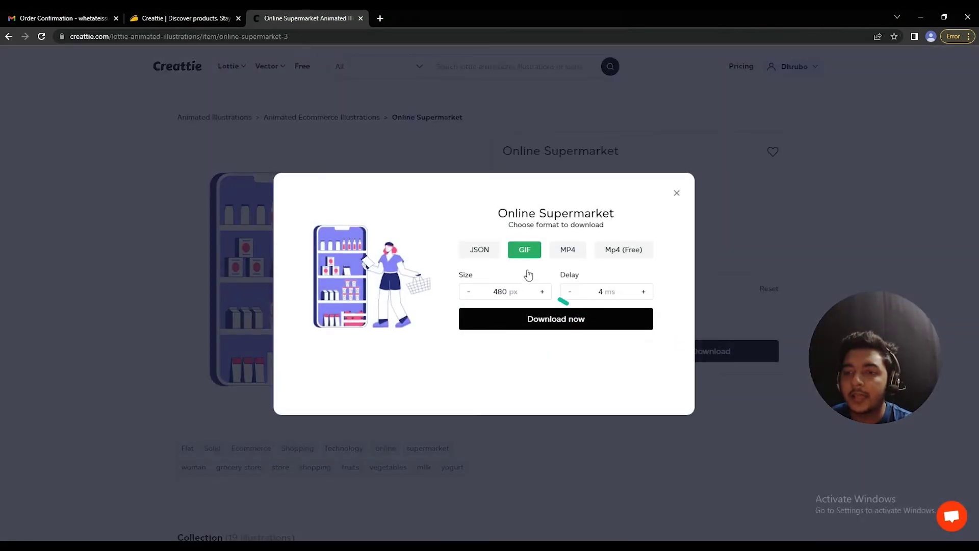
pyautogui.click(488, 253)
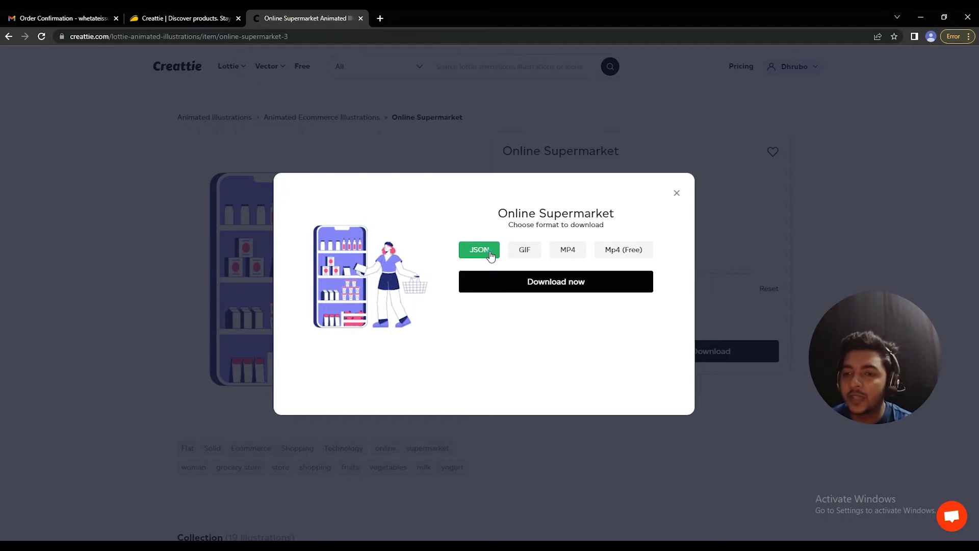
pyautogui.click(530, 290)
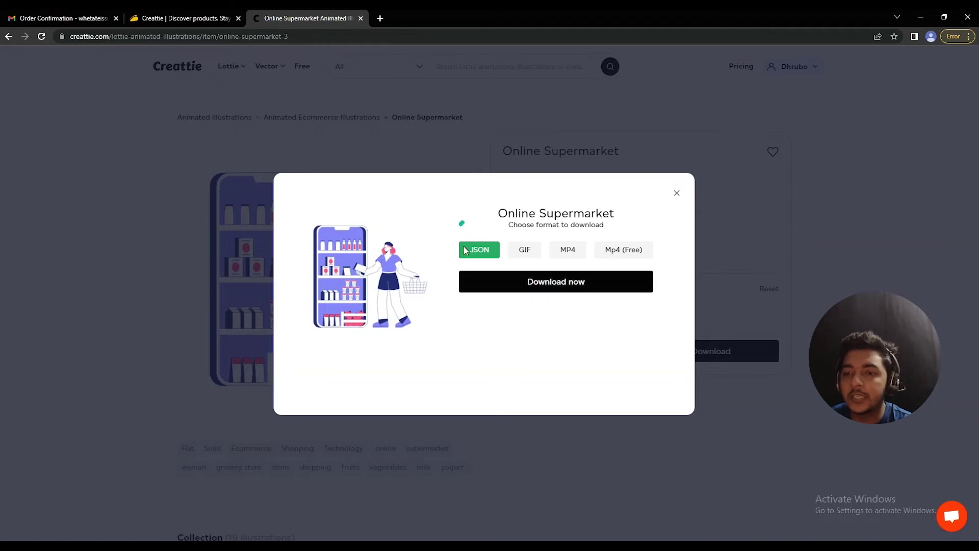
pyautogui.click(563, 287)
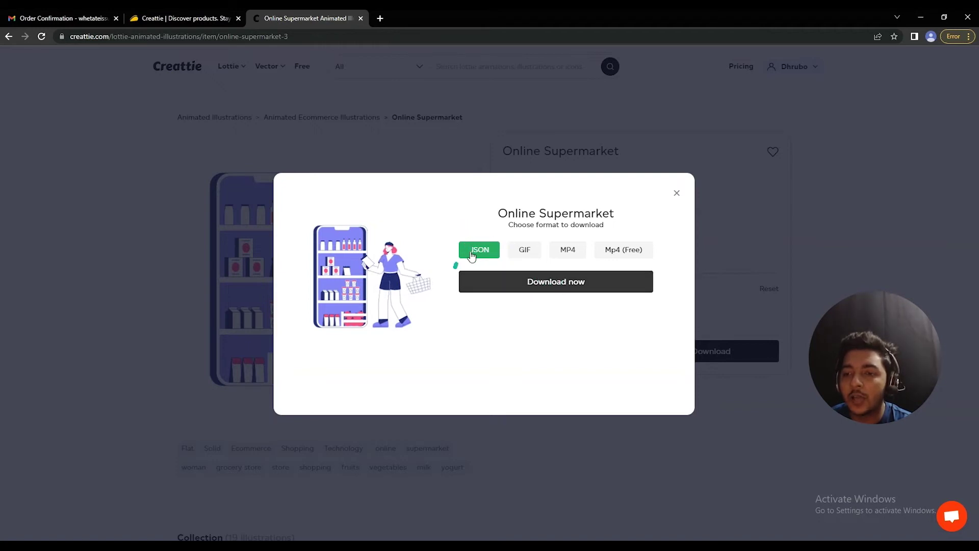
pyautogui.click(559, 285)
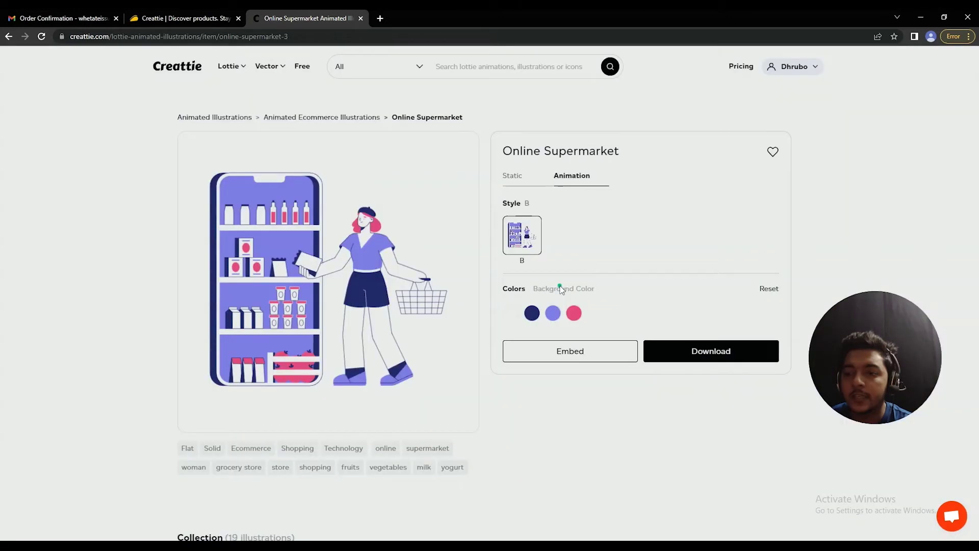
# - Open the downloaded Online Supermarket.json in Visual Studio Code and look through its code
pyautogui.click(59, 533)
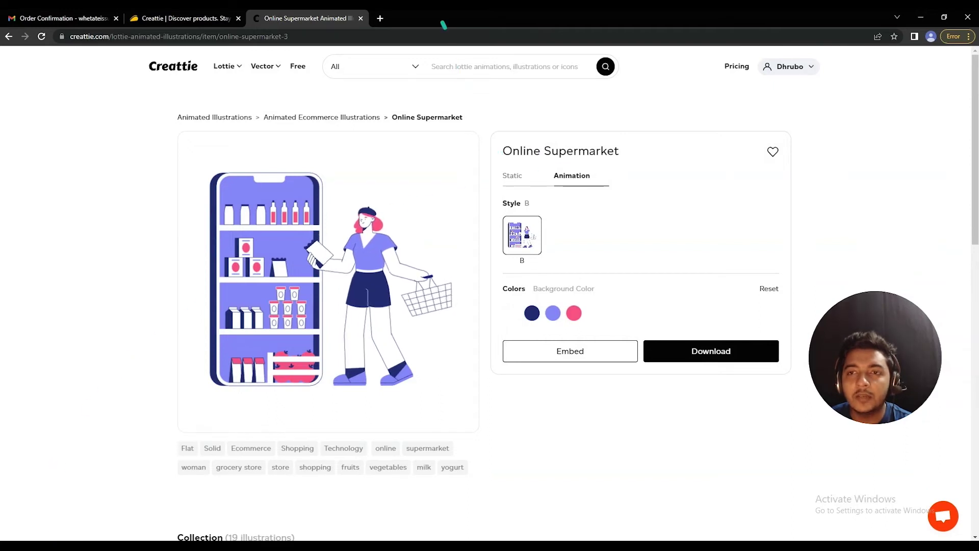
pyautogui.scroll(-8, 293, 407)
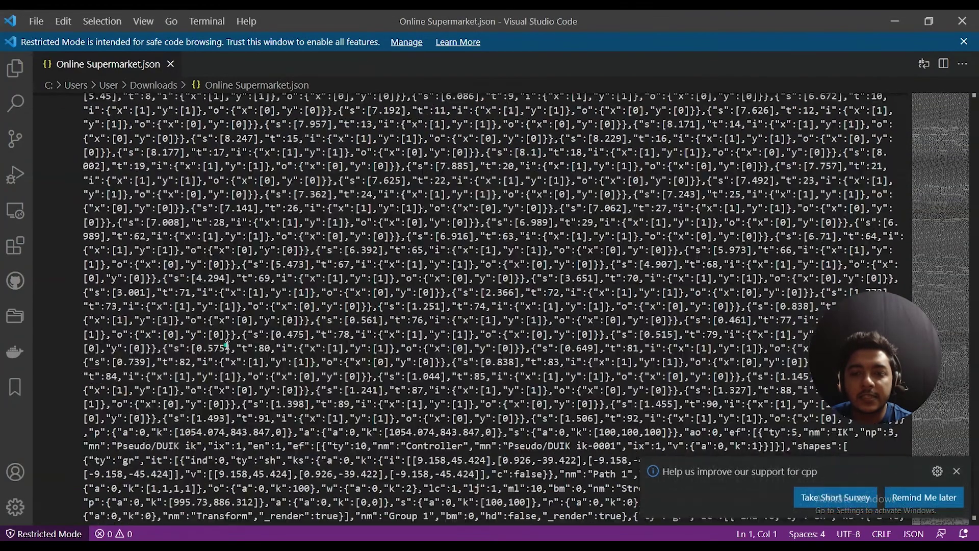
# - Look through the rest of the Online Supermarket.json code and return to the Creattie page in the browser
pyautogui.scroll(-20, 292, 407)
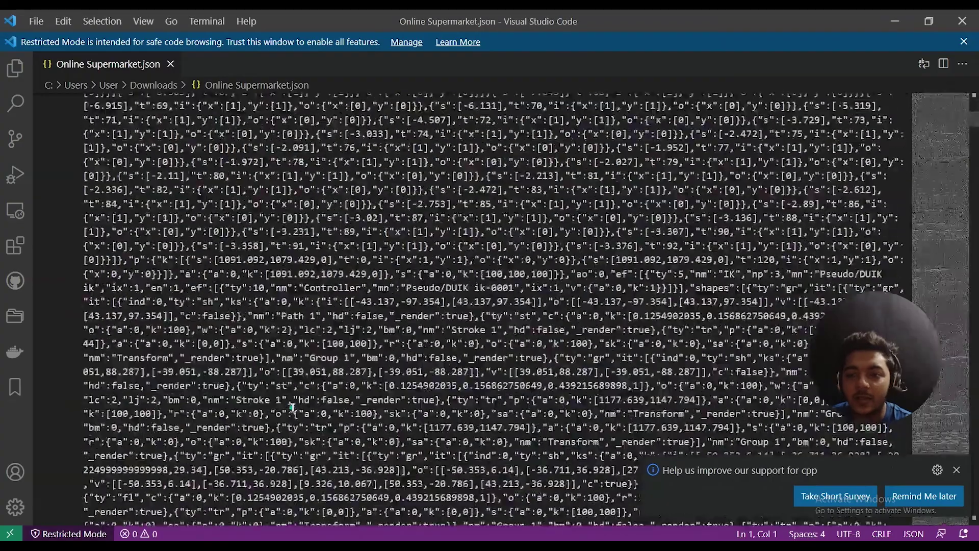
pyautogui.scroll(-10, 292, 407)
pyautogui.scroll(-8, 539, 154)
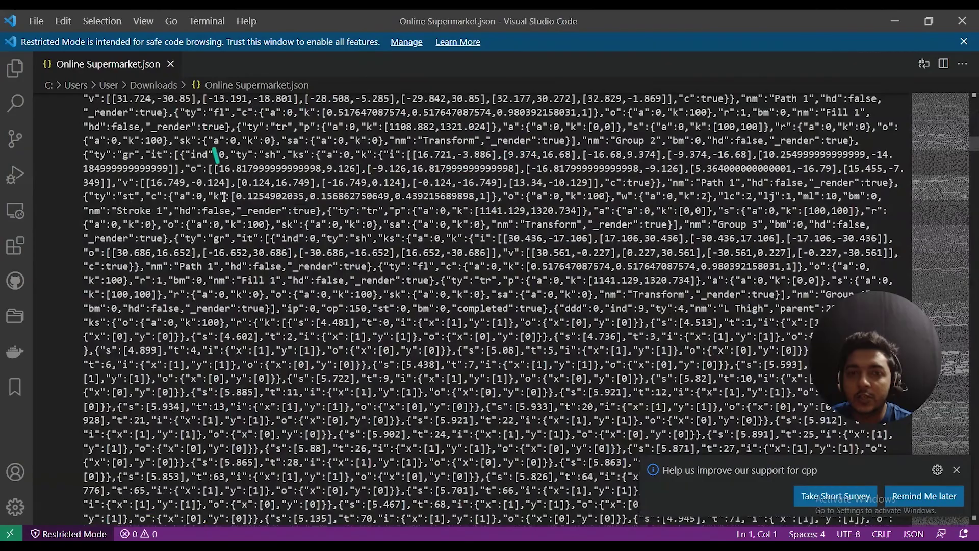
pyautogui.hotkey('alt', 'Tab')
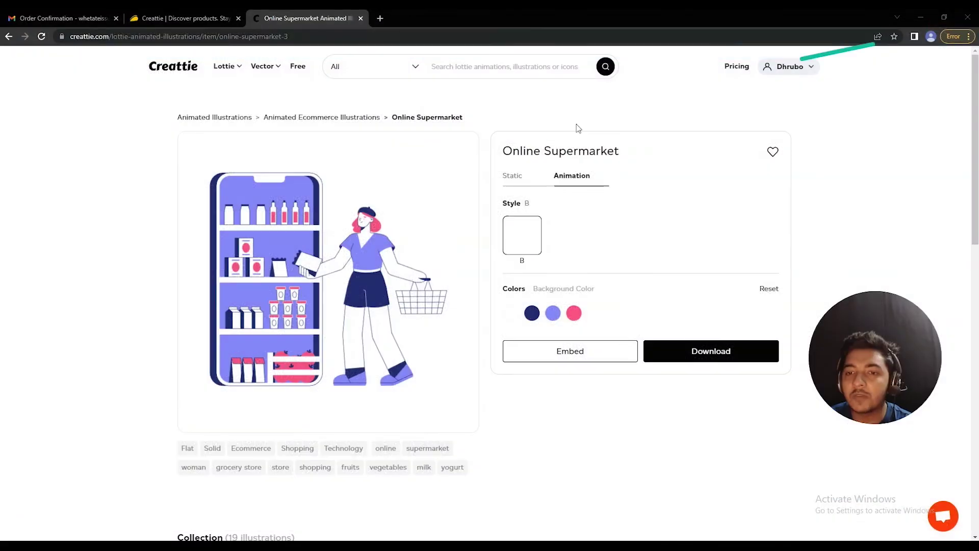
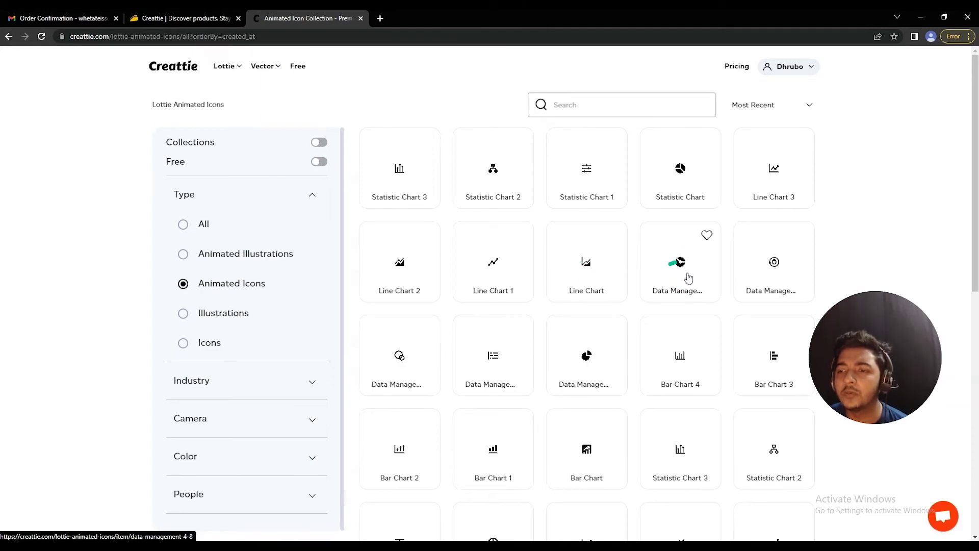
# - Open the Line Chart animated icon, preview its style C, and switch back to style D
pyautogui.click(584, 271)
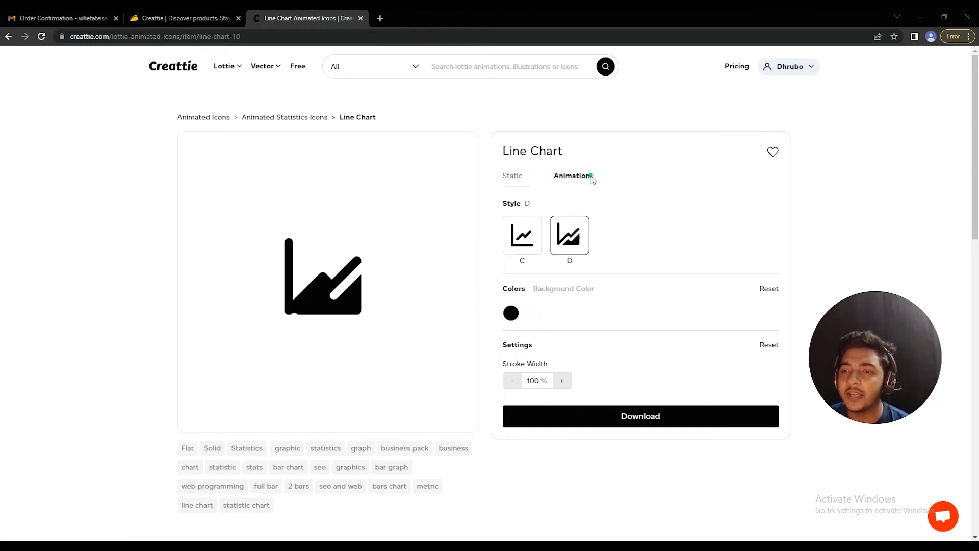
pyautogui.click(522, 246)
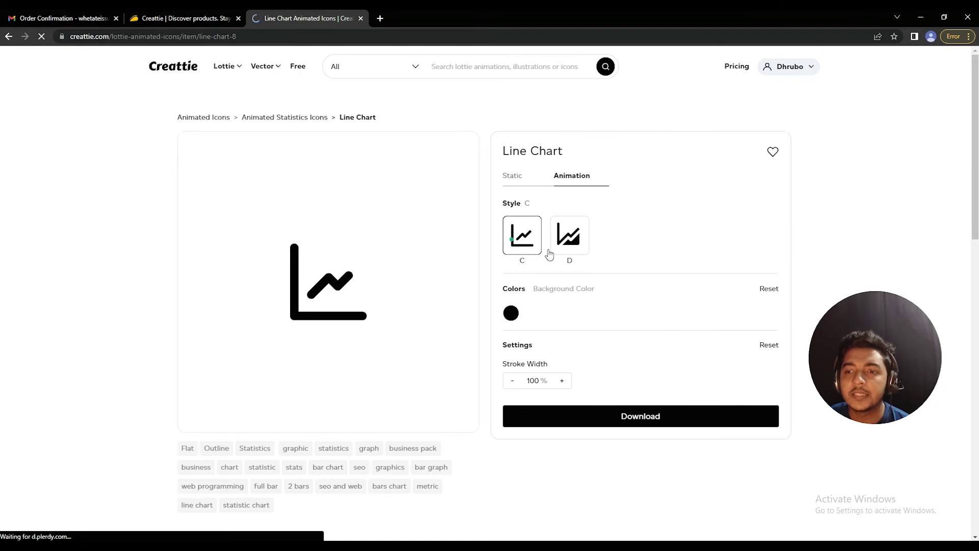
pyautogui.click(574, 246)
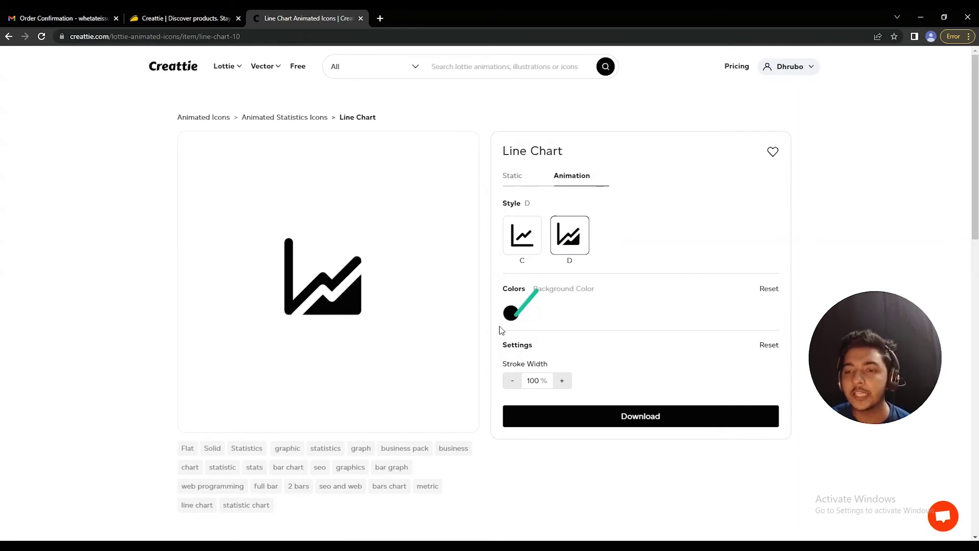
# - Examine the Line Chart icon's background color option and try its stroke width adjustment
pyautogui.click(564, 290)
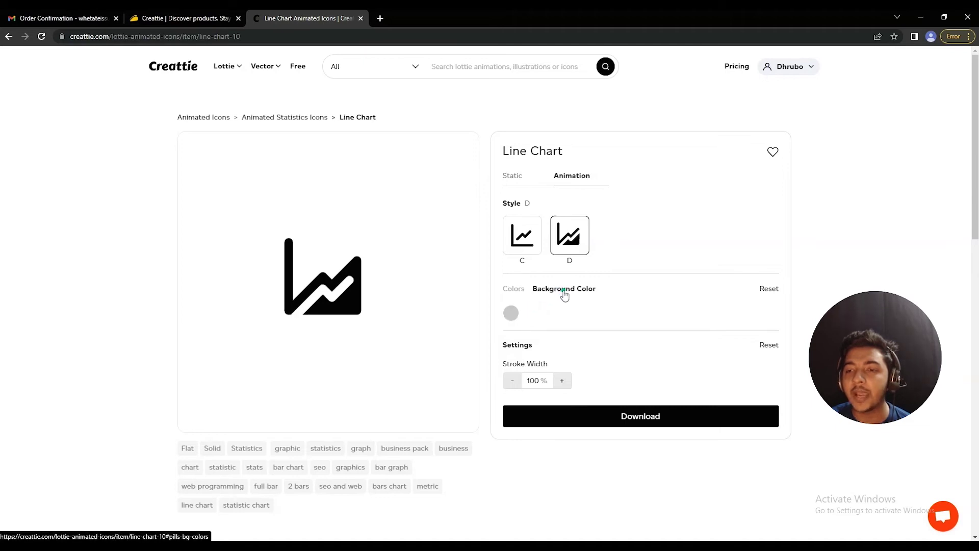
pyautogui.click(513, 290)
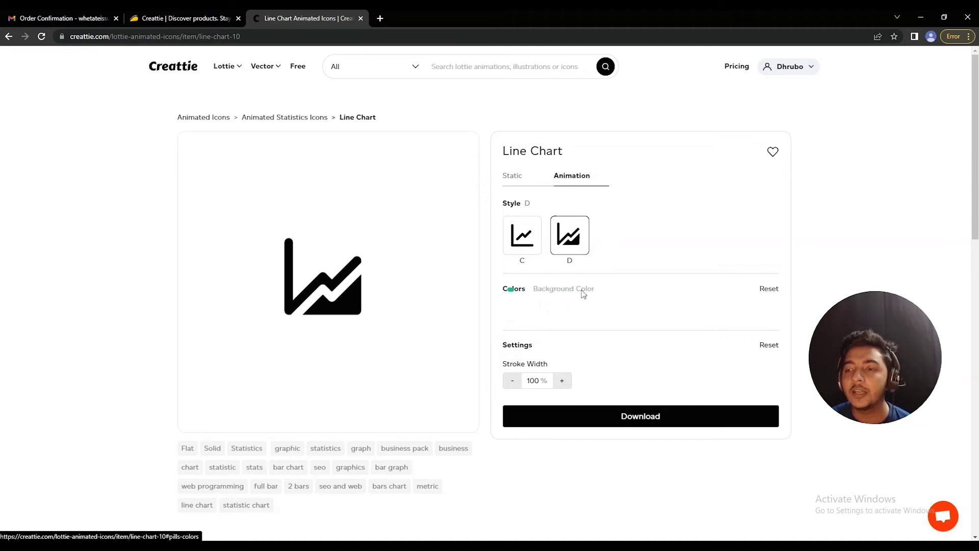
pyautogui.click(562, 381)
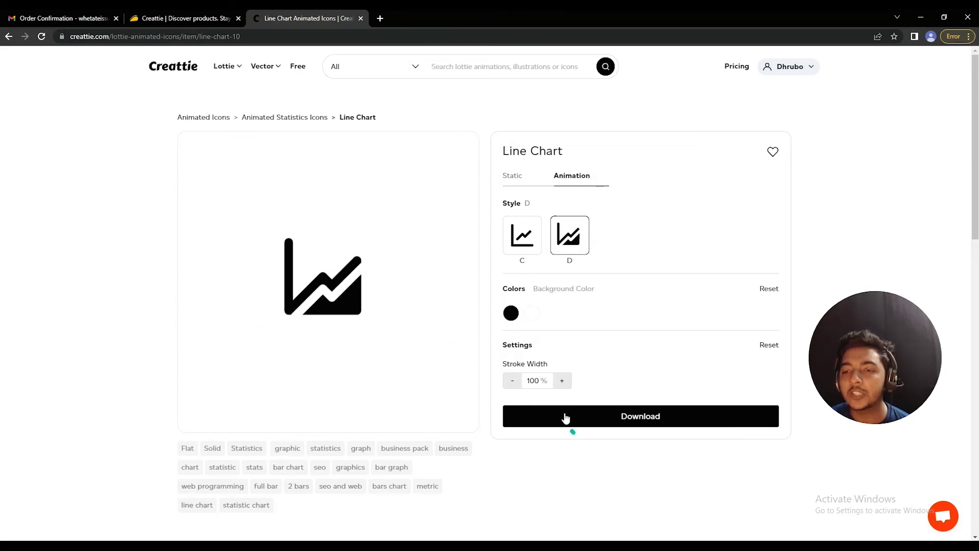
pyautogui.click(514, 381)
pyautogui.click(533, 381)
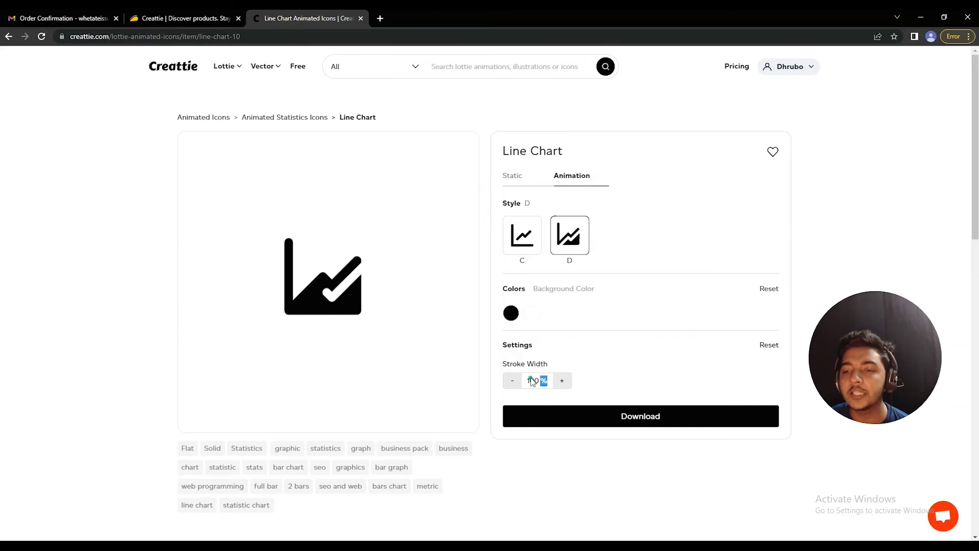
# - Recolor the Line Chart icon, changing its black color to red and its white color to blue
pyautogui.click(518, 313)
pyautogui.click(598, 336)
pyautogui.click(566, 304)
pyautogui.click(533, 314)
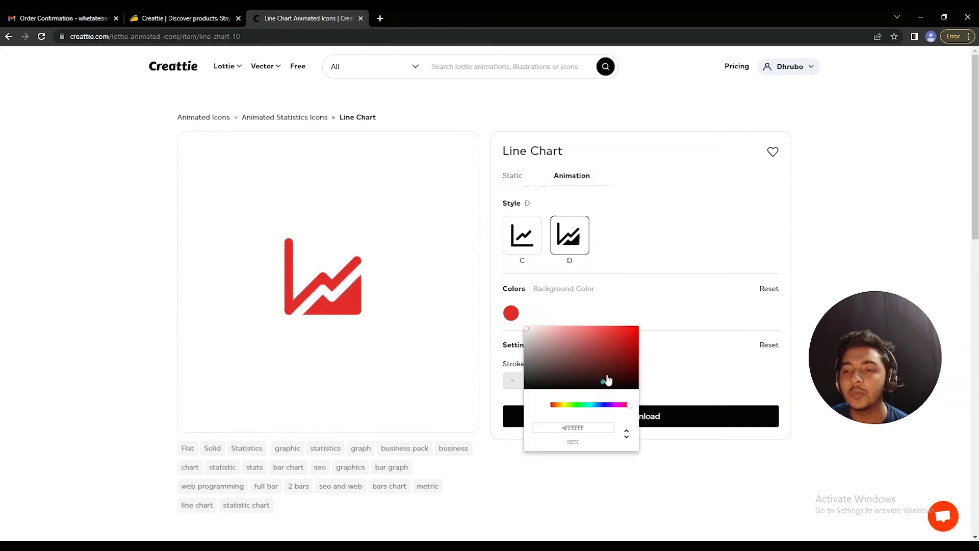
pyautogui.click(606, 340)
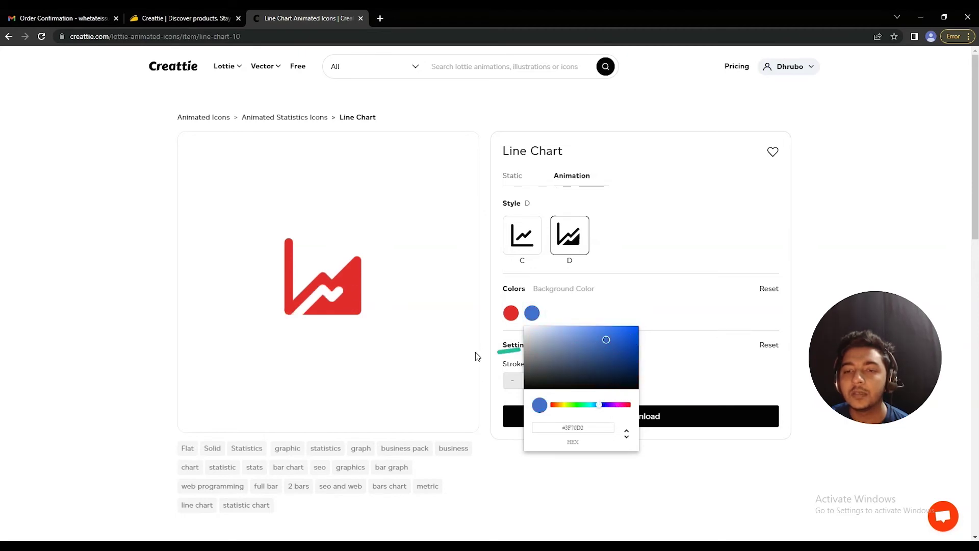
pyautogui.click(672, 297)
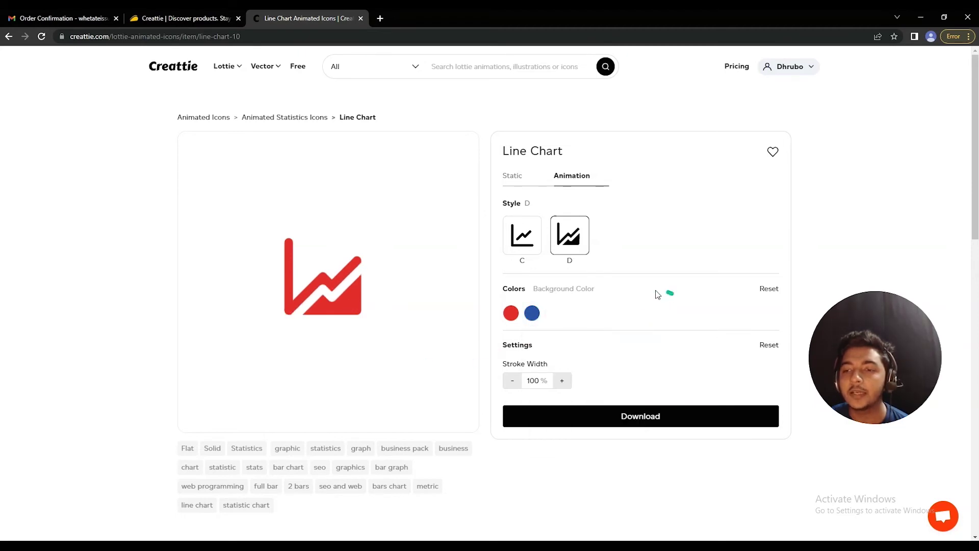
# - Try a red background color for the Line Chart icon, and change it to blue
pyautogui.click(556, 291)
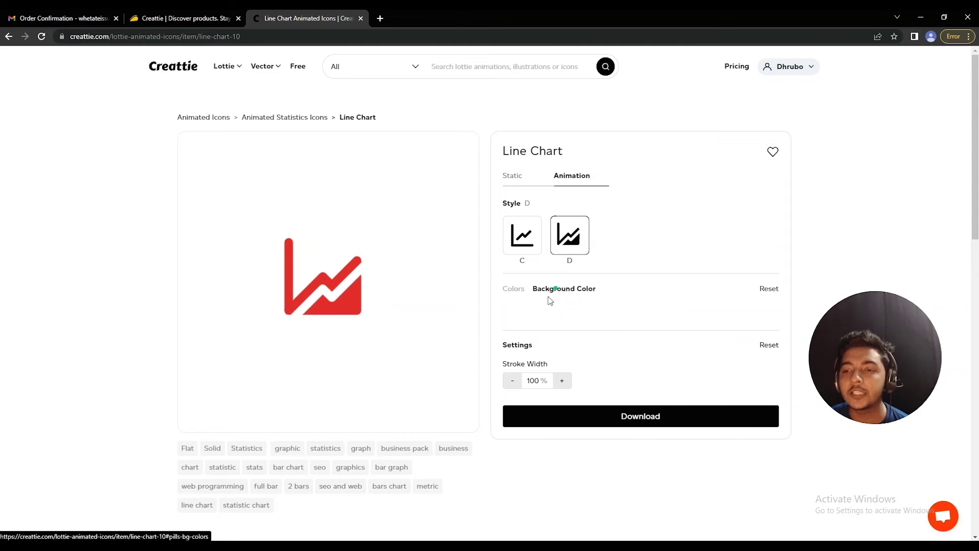
pyautogui.click(515, 312)
pyautogui.click(566, 405)
pyautogui.click(582, 349)
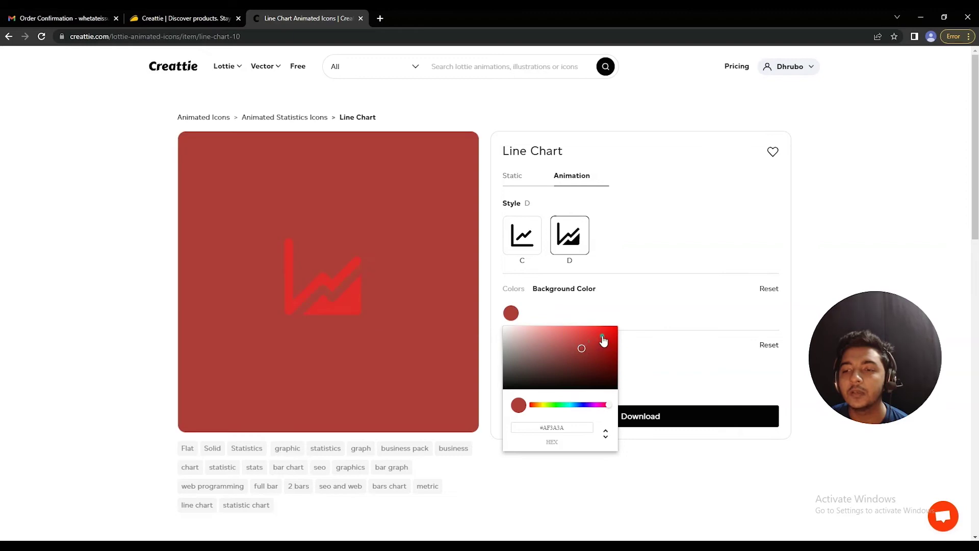
pyautogui.click(544, 405)
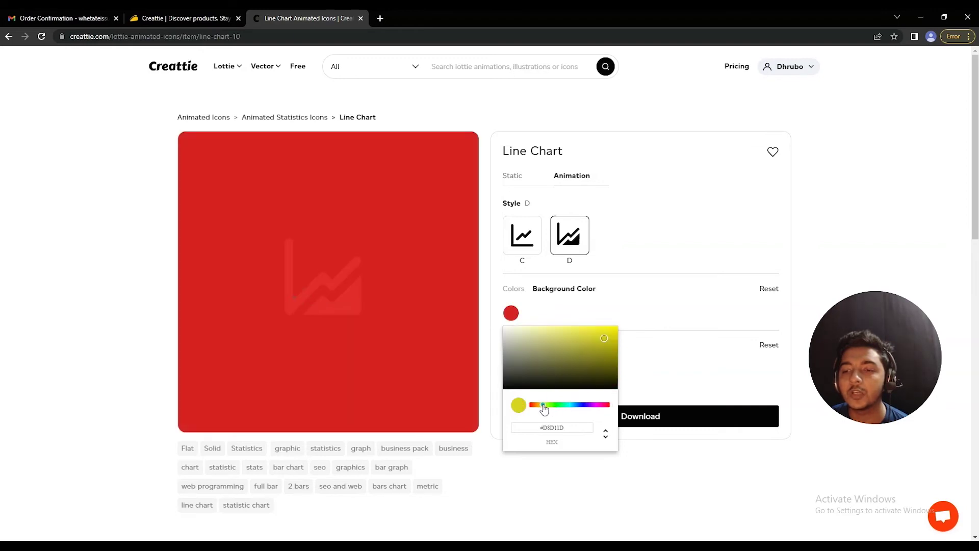
pyautogui.click(587, 405)
pyautogui.click(887, 175)
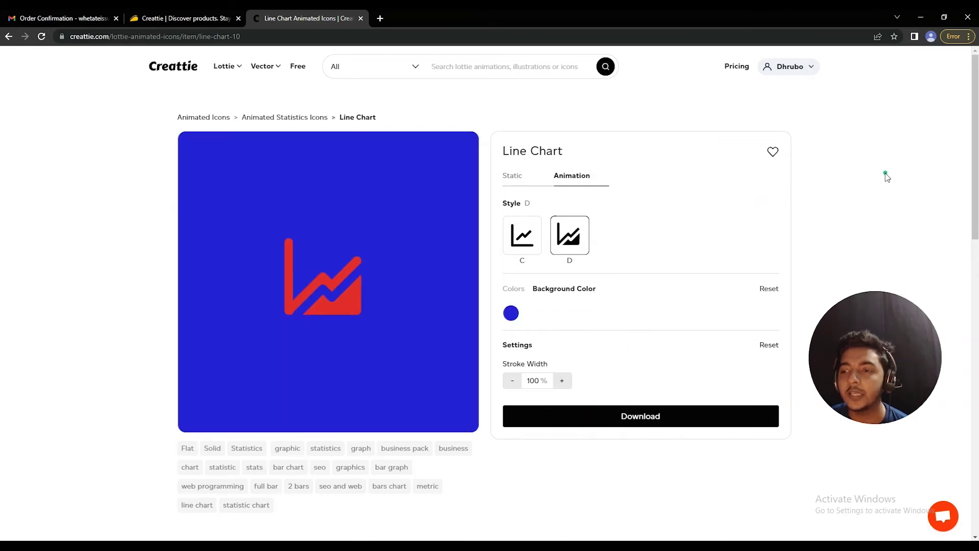
# - Reset the Line Chart icon's colors and add the icon to the saved items
pyautogui.click(767, 293)
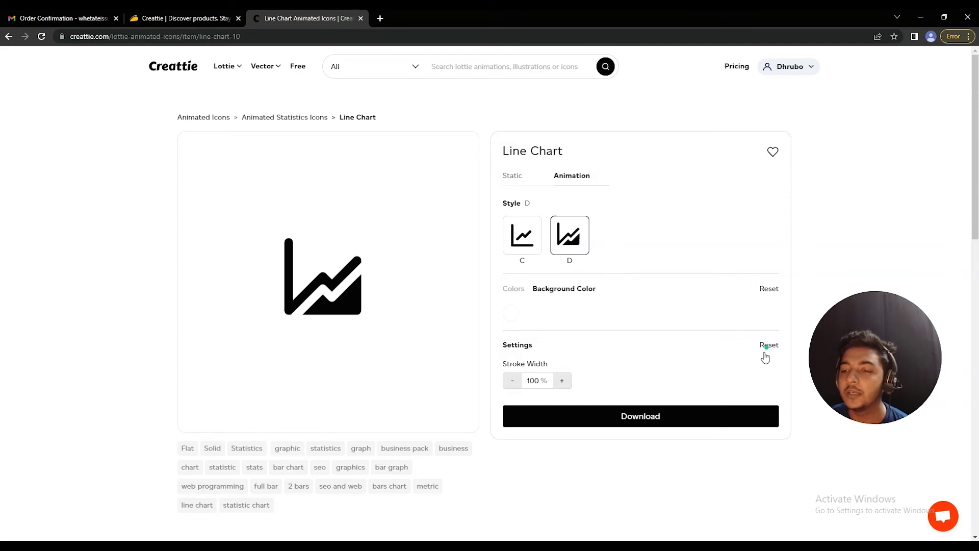
pyautogui.click(773, 153)
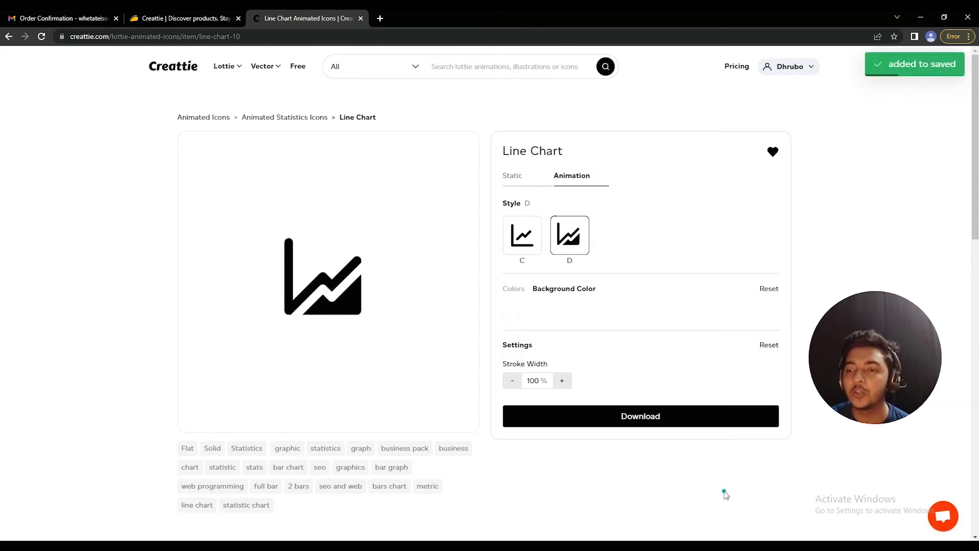
# - Check the GIF, MP4 and Mp4 (Free) download options for the Line Chart icon, and close without downloading
pyautogui.click(643, 416)
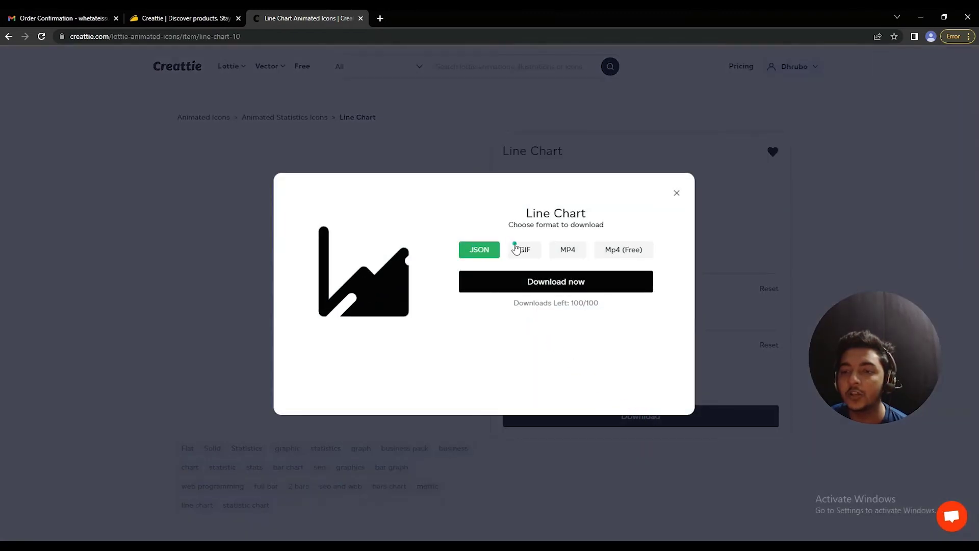
pyautogui.click(534, 250)
pyautogui.click(573, 251)
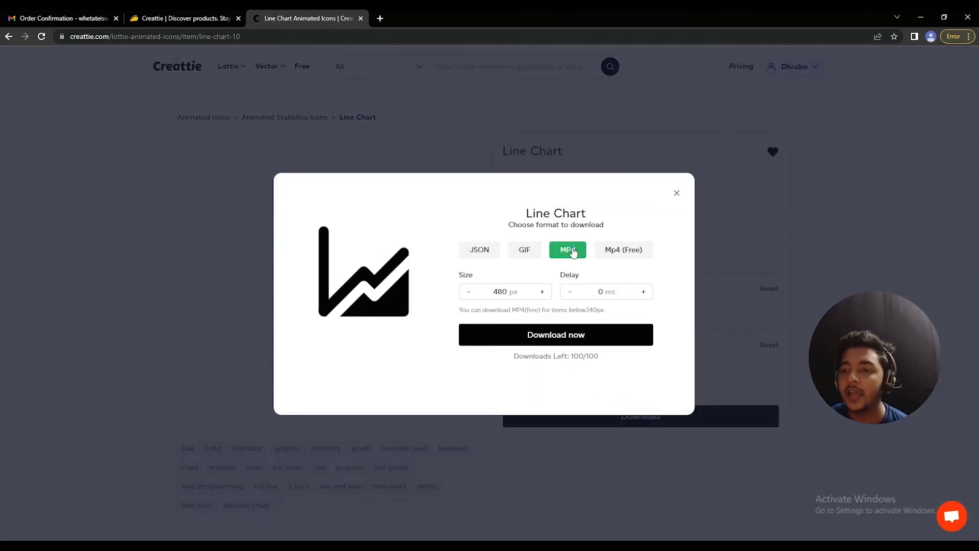
pyautogui.click(619, 250)
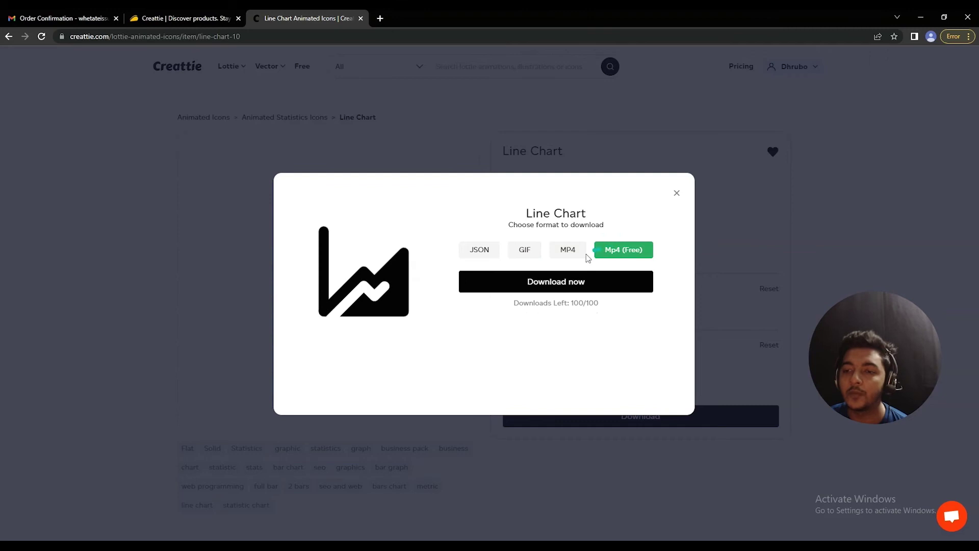
pyautogui.click(676, 195)
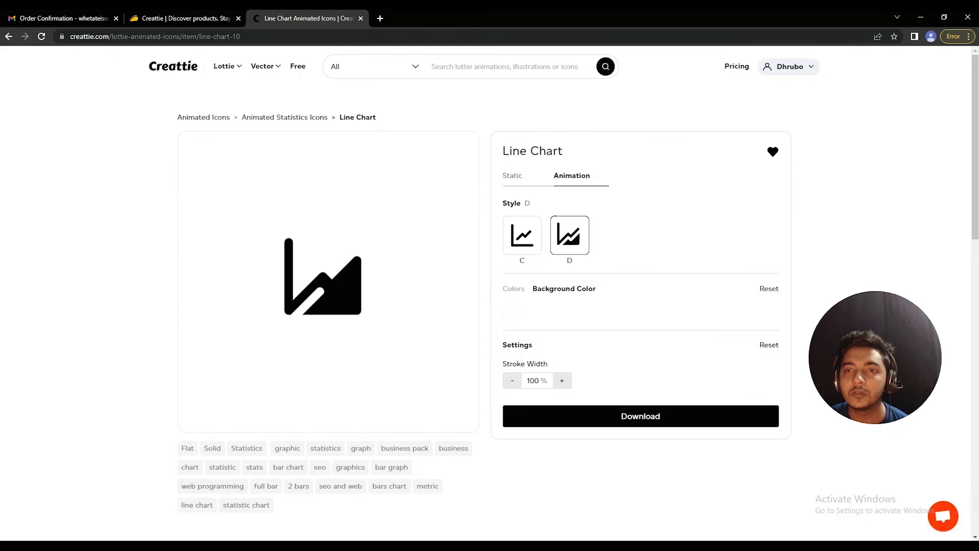
# - Browse the vector illustrations, open Warehouse Courier, and look over its options and related collection
pyautogui.moveTo(266, 70)
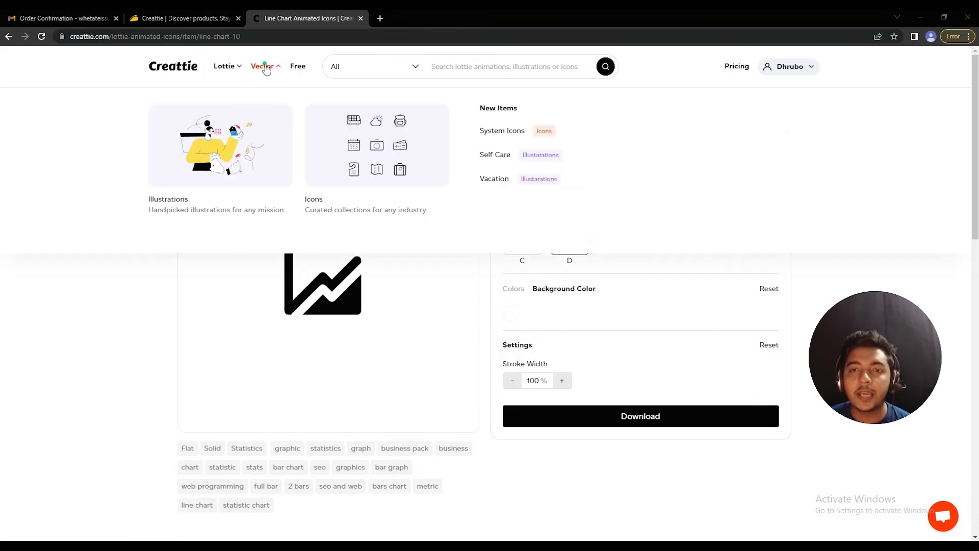
pyautogui.click(178, 197)
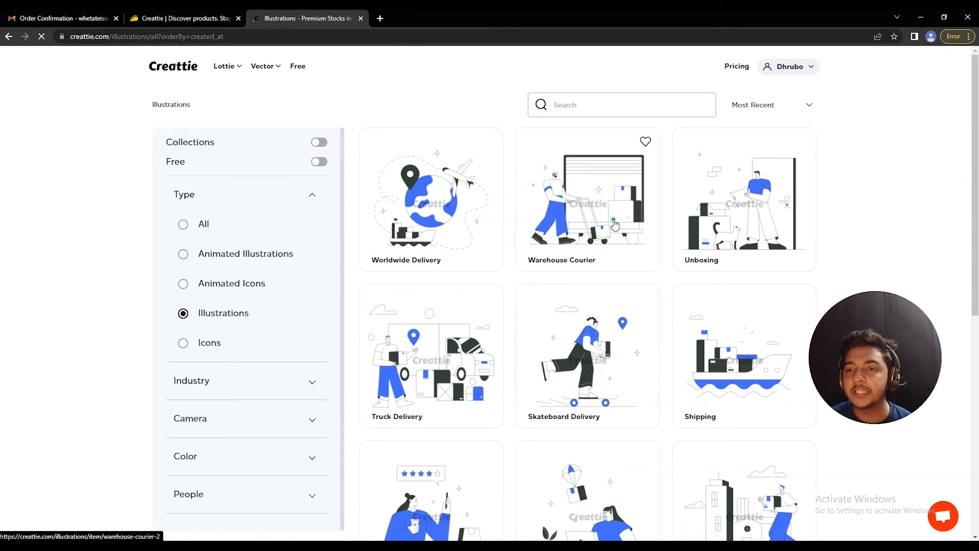
pyautogui.click(573, 216)
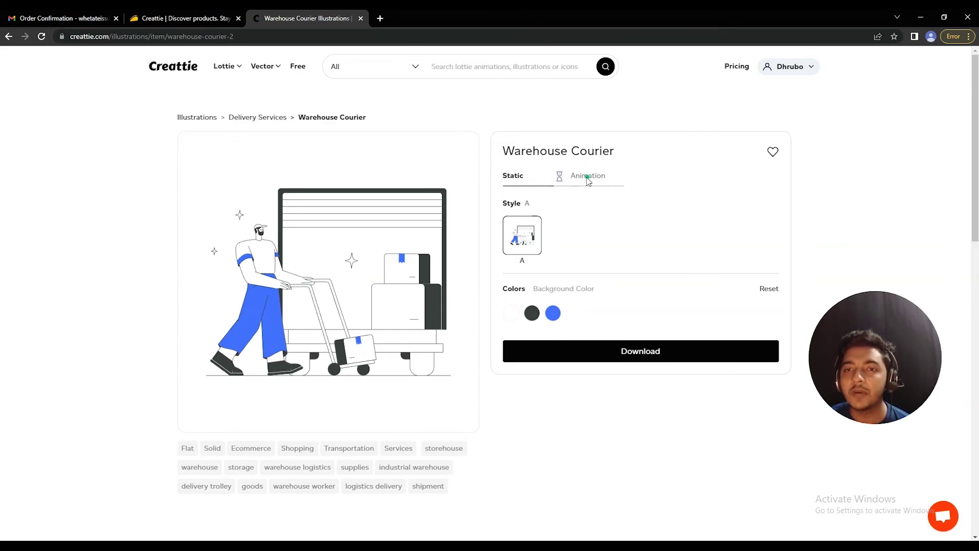
pyautogui.scroll(-10, 583, 262)
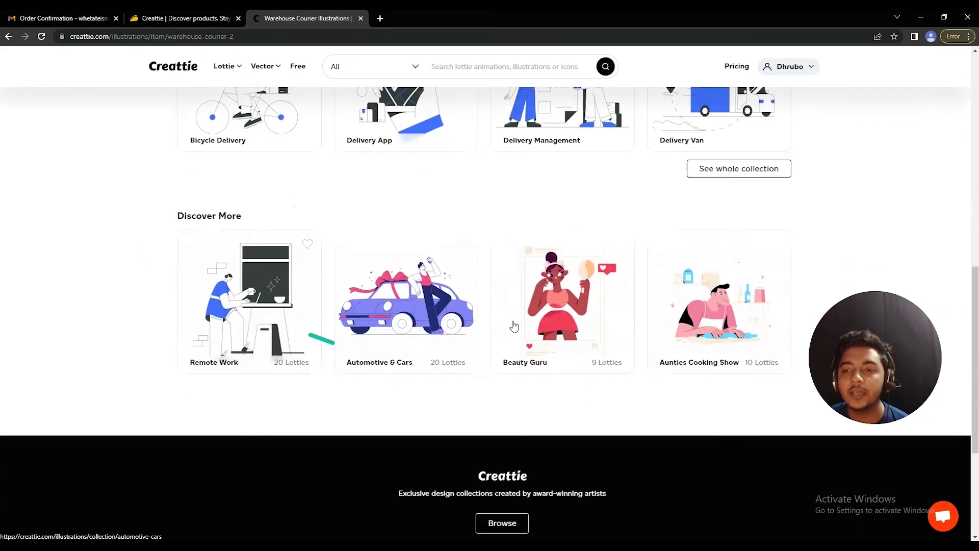
pyautogui.scroll(3, 579, 379)
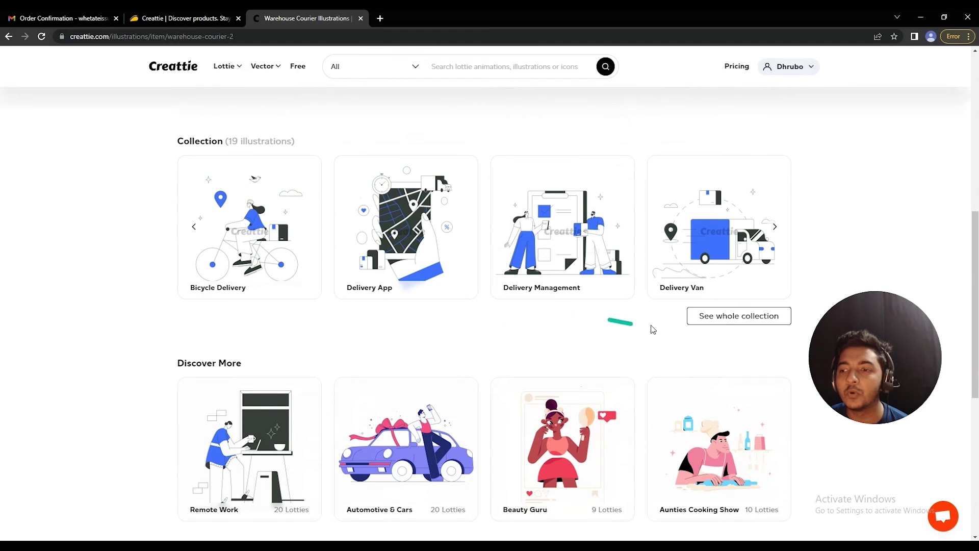
pyautogui.scroll(8, 748, 337)
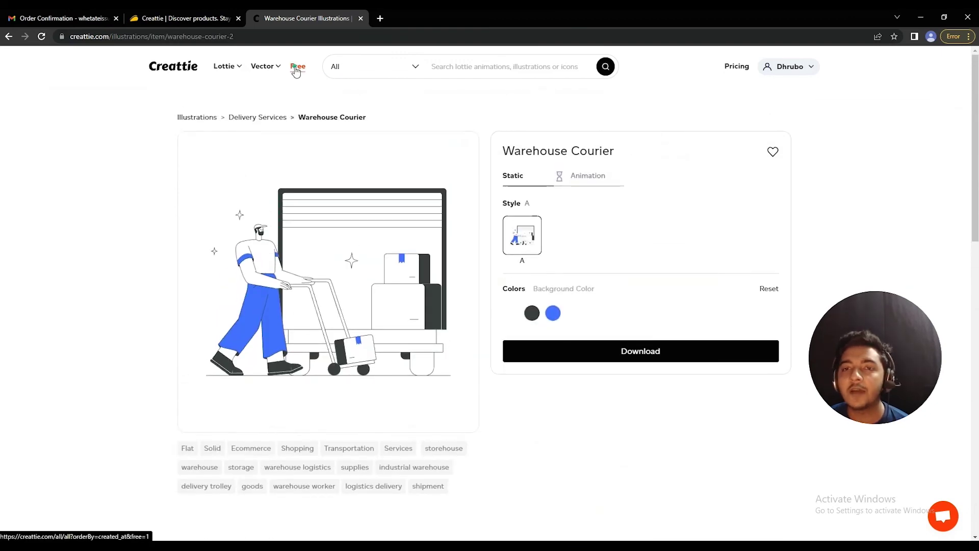
# - Open the library of free items and look through the first page of results
pyautogui.click(296, 69)
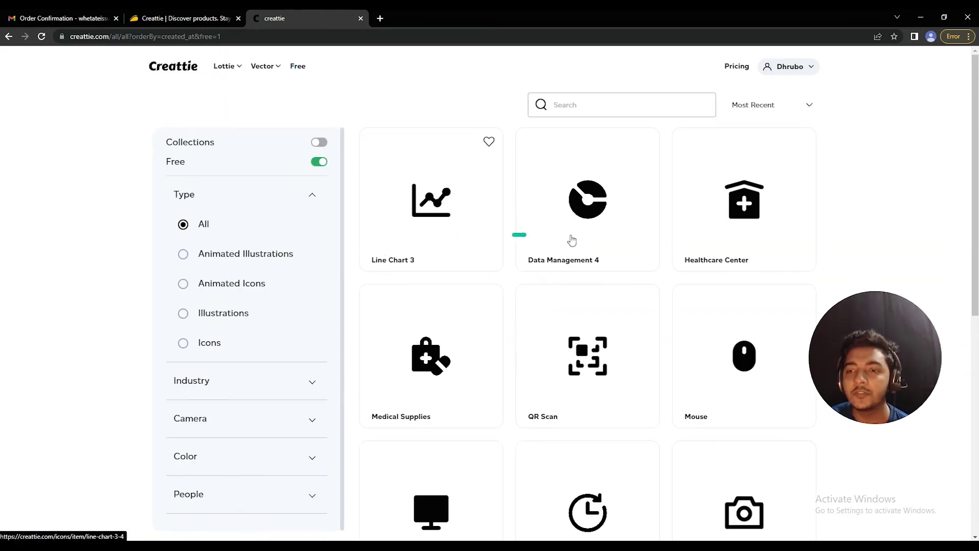
pyautogui.scroll(-1, 785, 188)
pyautogui.scroll(1, 459, 210)
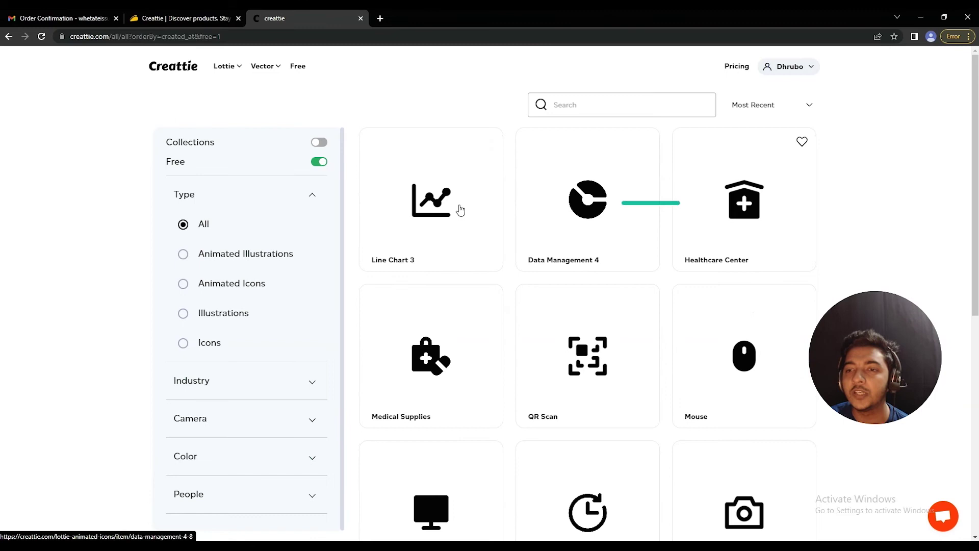
pyautogui.scroll(-6, 614, 299)
pyautogui.scroll(6, 626, 316)
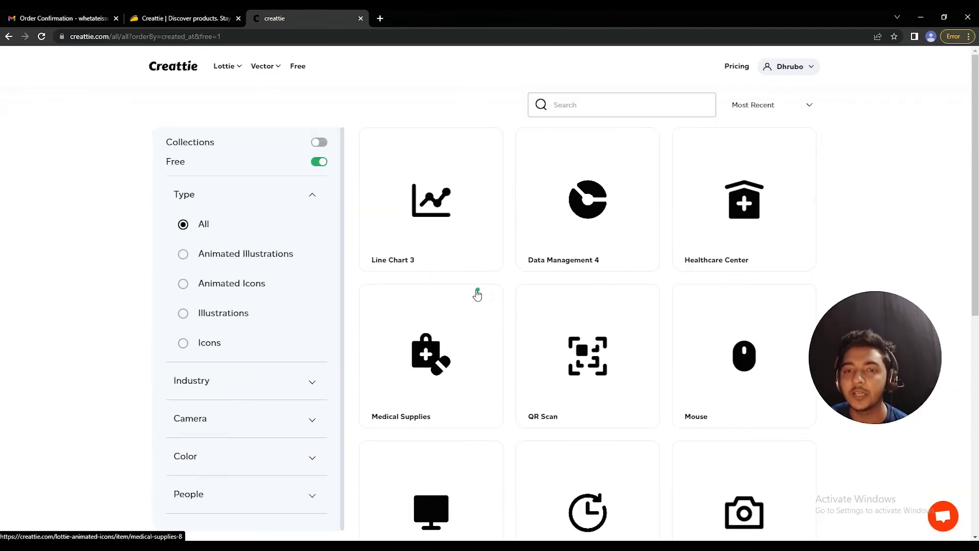
pyautogui.scroll(-1, 575, 340)
pyautogui.scroll(-6, 576, 340)
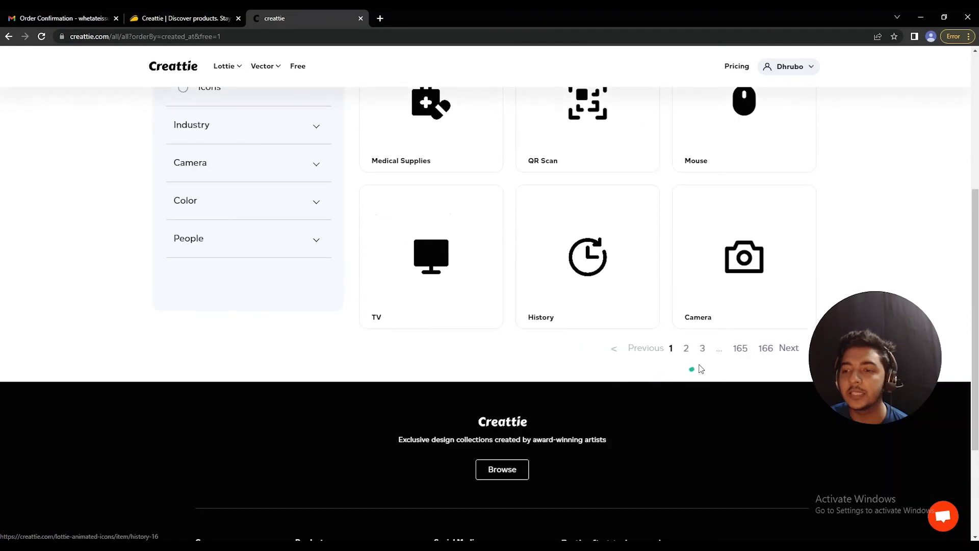
pyautogui.scroll(7, 681, 385)
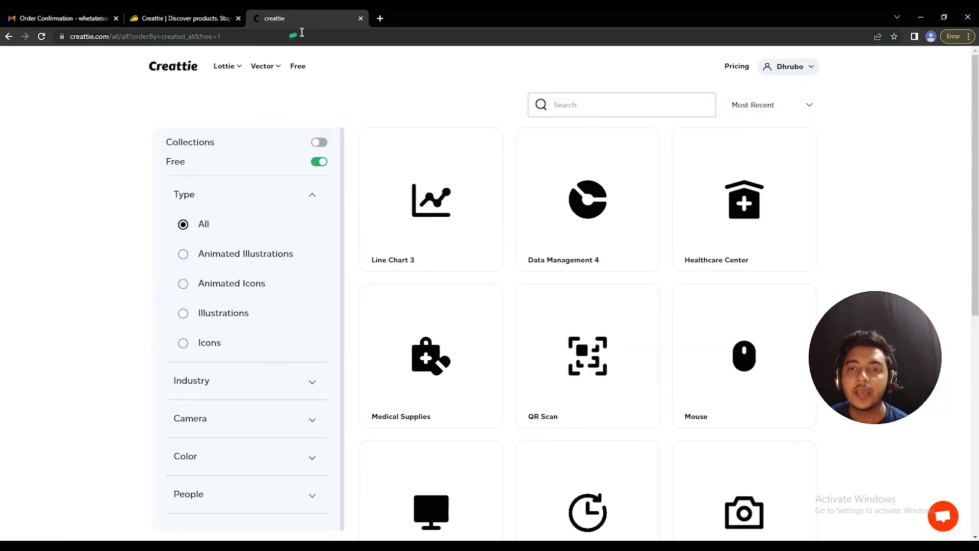
# - Open the account's favorites and look over the saved Riding Gyroscooter, Online Supermarket and Line Chart items
pyautogui.click(794, 72)
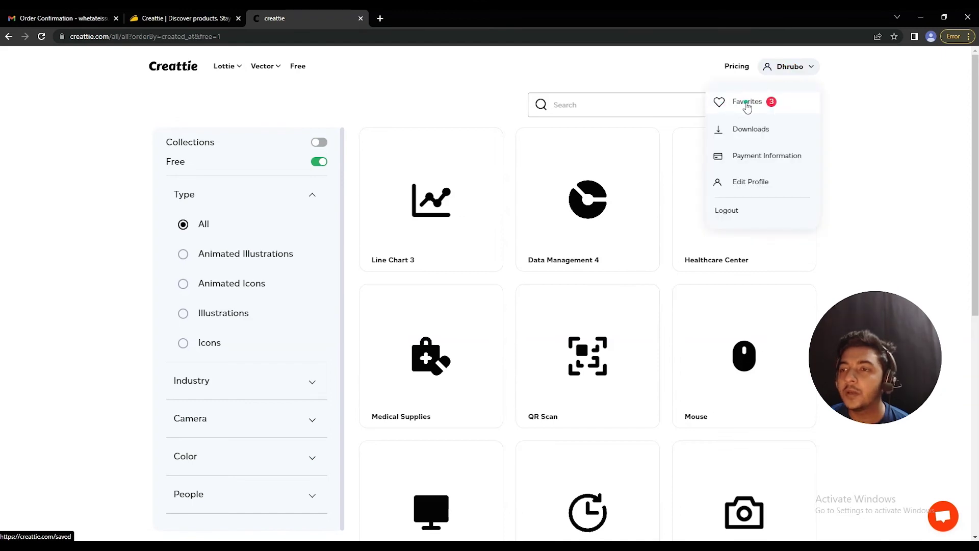
pyautogui.click(749, 104)
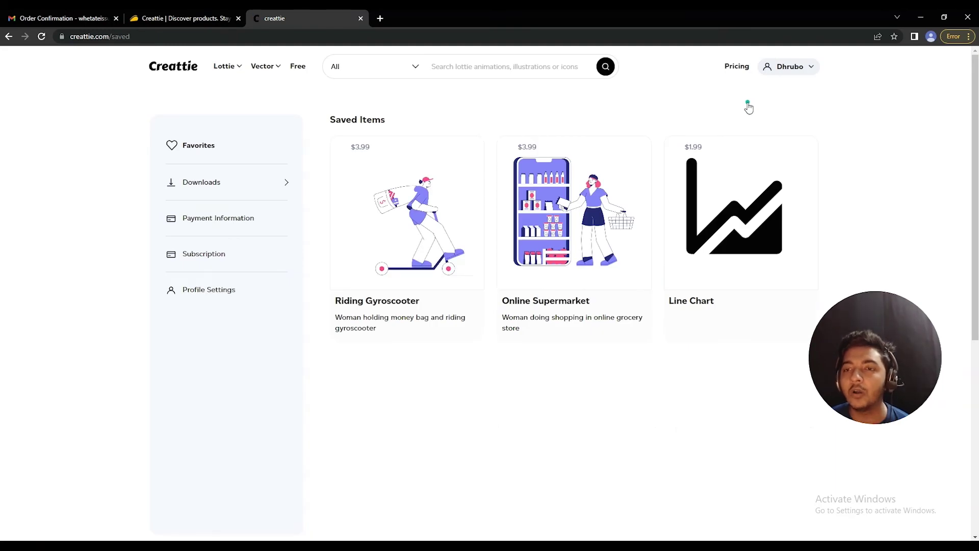
pyautogui.moveTo(598, 235)
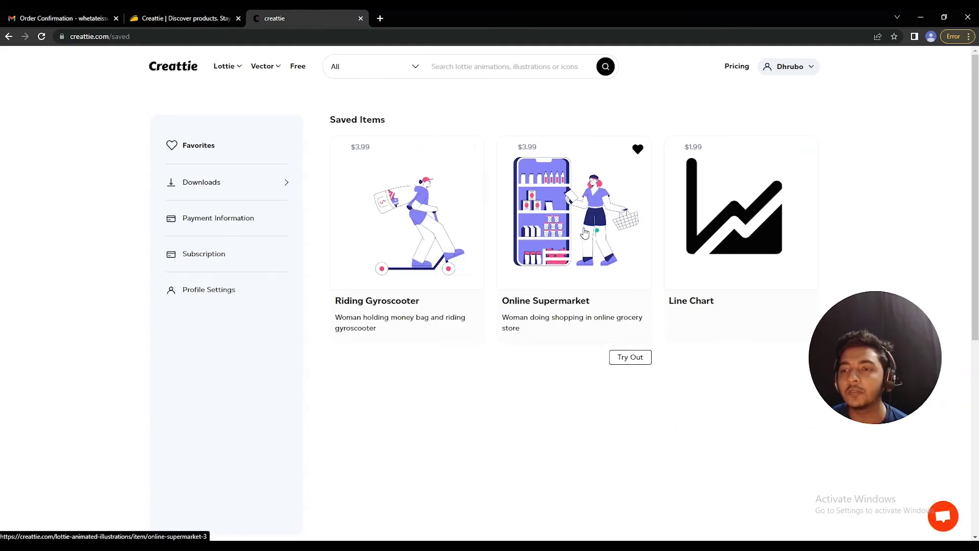
pyautogui.moveTo(344, 159)
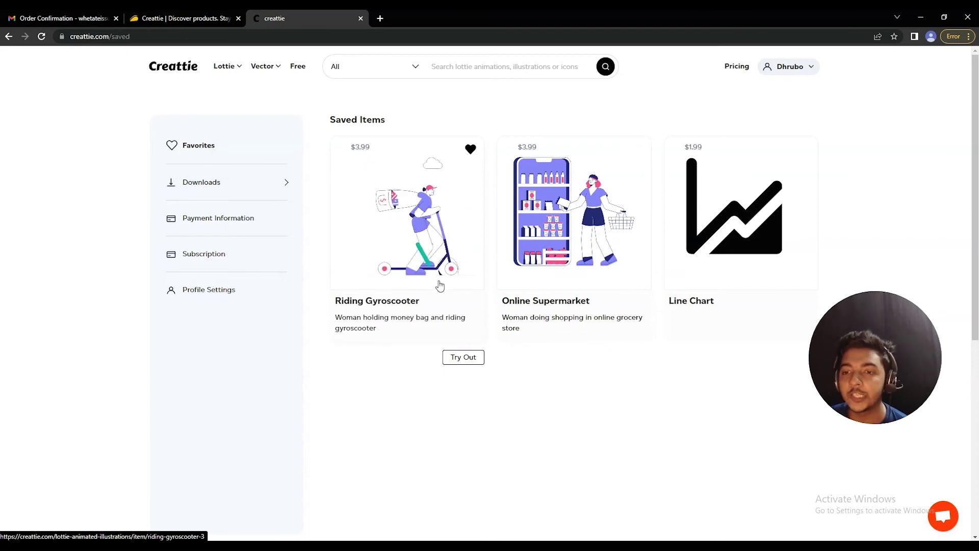
pyautogui.click(153, 18)
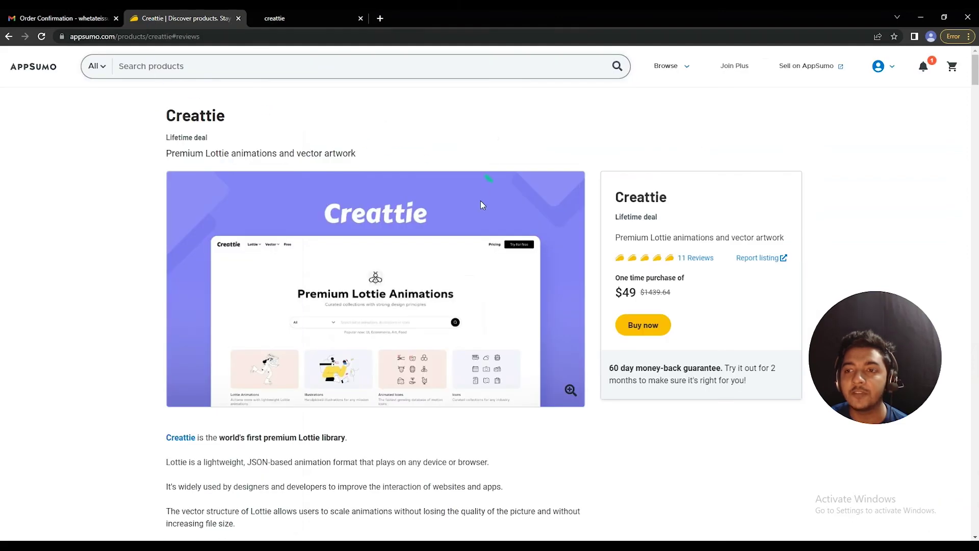
pyautogui.click(285, 20)
pyautogui.moveTo(512, 252)
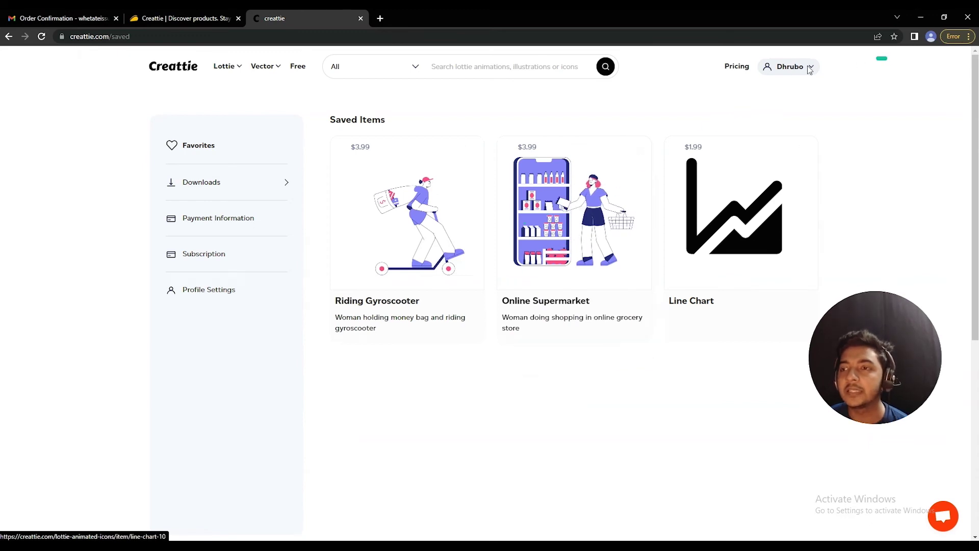
# - Check the account's tried downloads and its payment information page
pyautogui.click(790, 72)
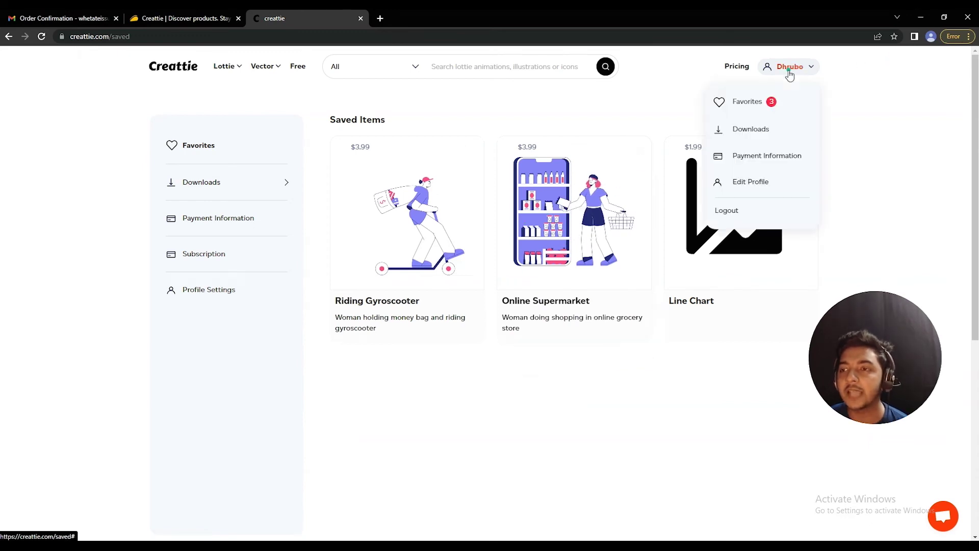
pyautogui.click(754, 131)
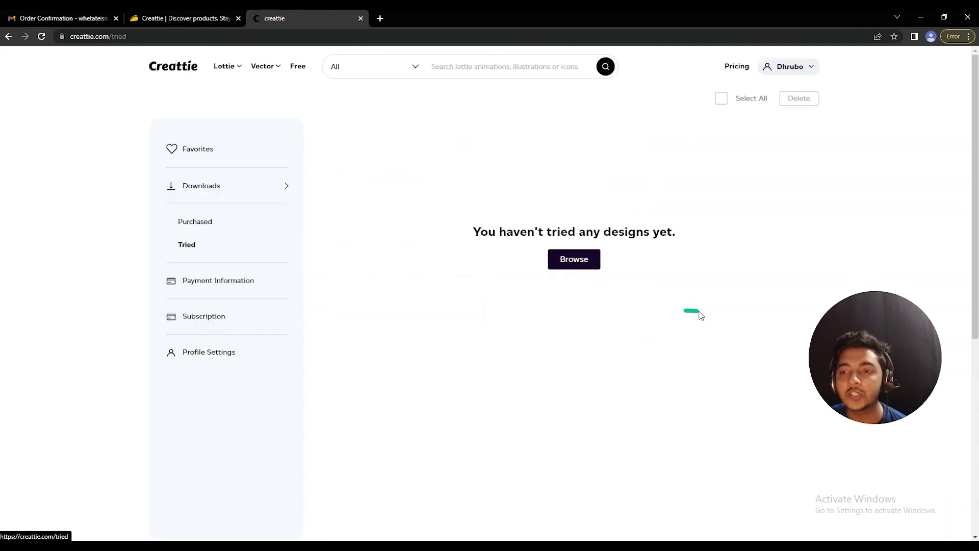
pyautogui.click(227, 290)
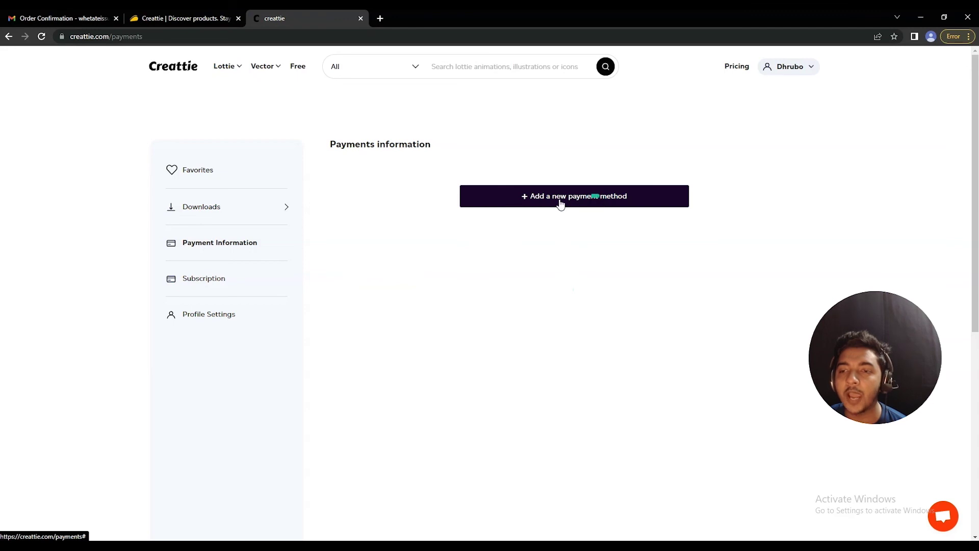
# - Review the subscription plan with its remaining downloads and the profile settings, and return to the Creattie home page
pyautogui.click(210, 284)
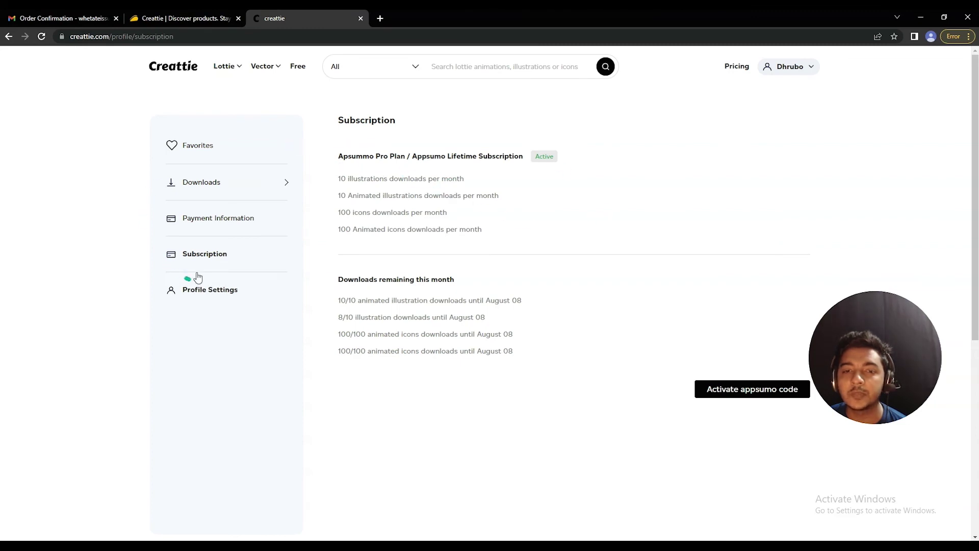
pyautogui.moveTo(339, 157); pyautogui.dragTo(446, 157)
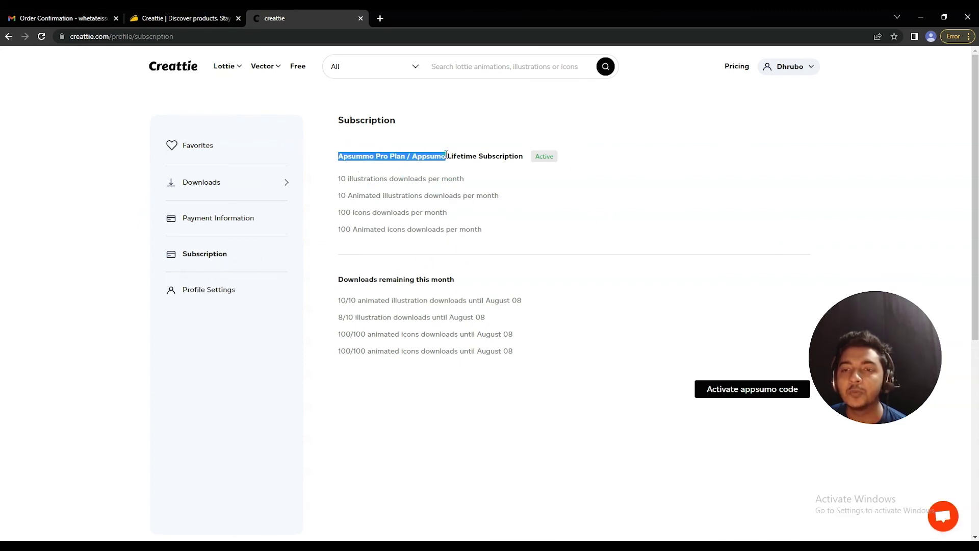
pyautogui.click(212, 290)
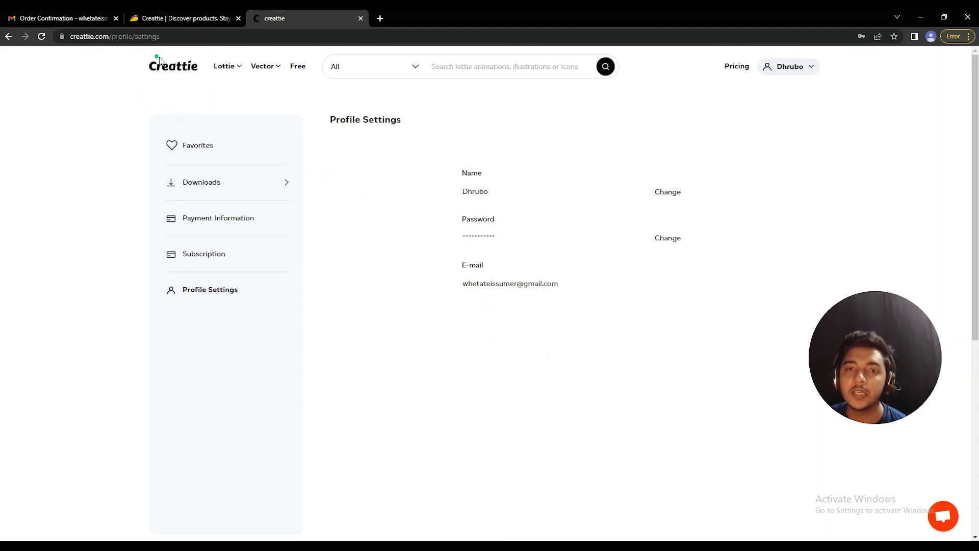
pyautogui.click(184, 67)
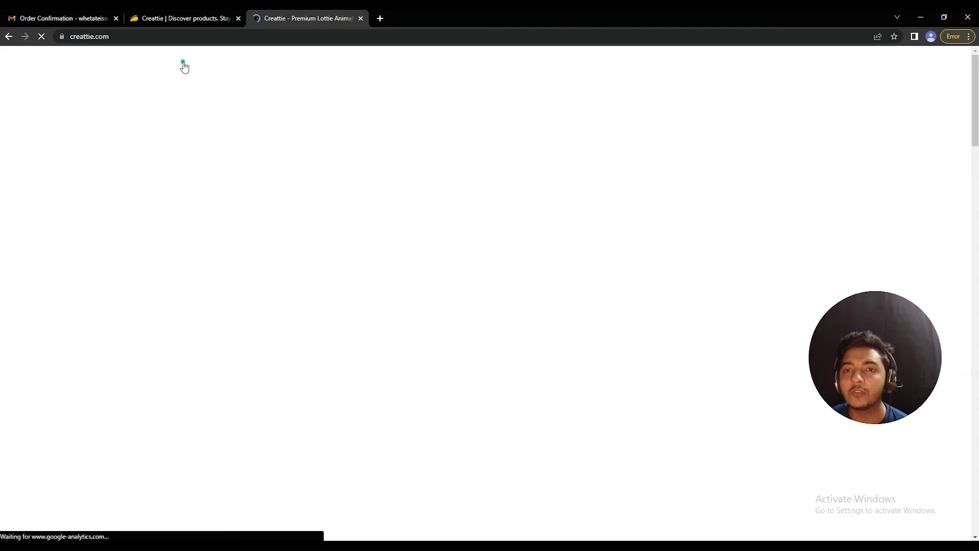
# - Switch to the AppSumo deal page and read the opening description of Creattie's premium Lottie library
pyautogui.click(188, 20)
pyautogui.moveTo(225, 438); pyautogui.dragTo(382, 438)
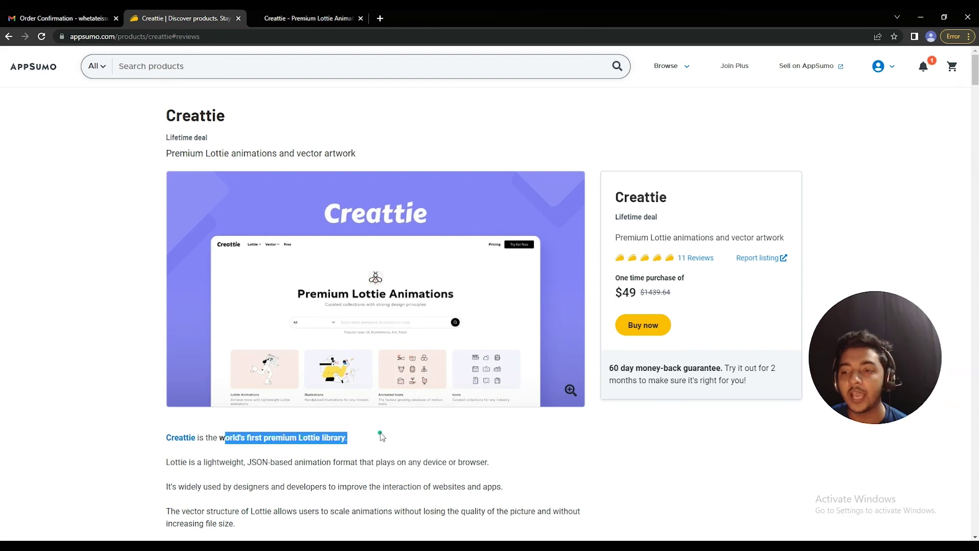
pyautogui.click(382, 437)
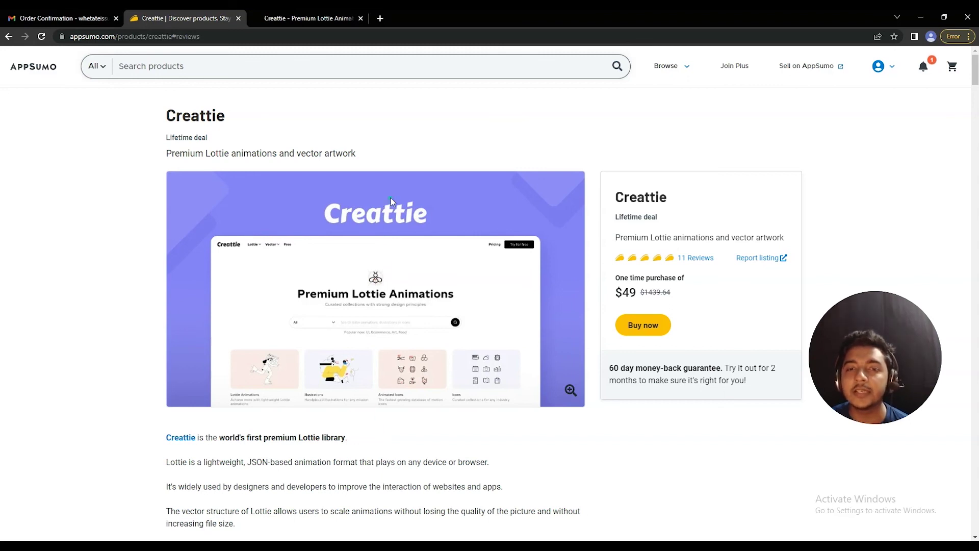
# - Review the Creattie plan's feature list on the deal page and highlight its one-time purchase price
pyautogui.scroll(-15, 390, 198)
pyautogui.scroll(-11, 391, 198)
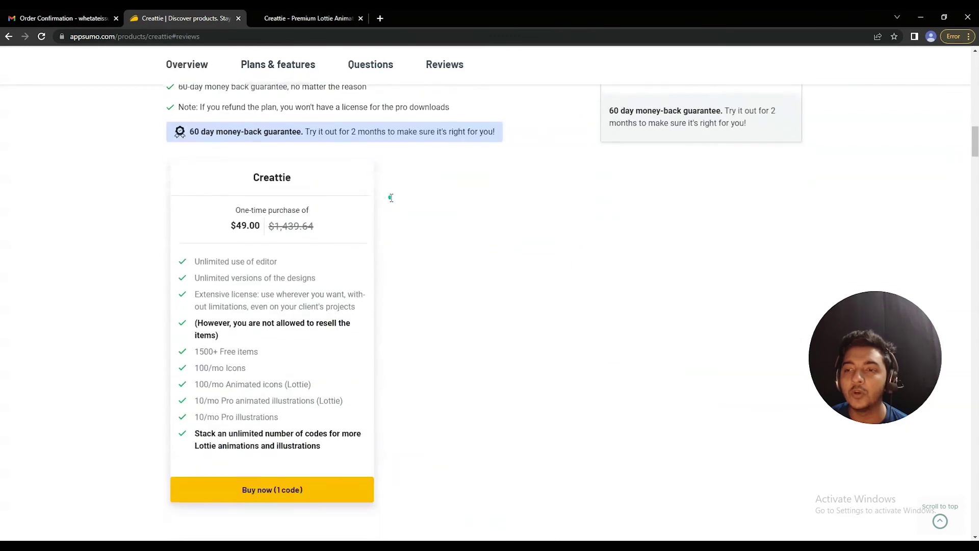
pyautogui.scroll(4, 391, 198)
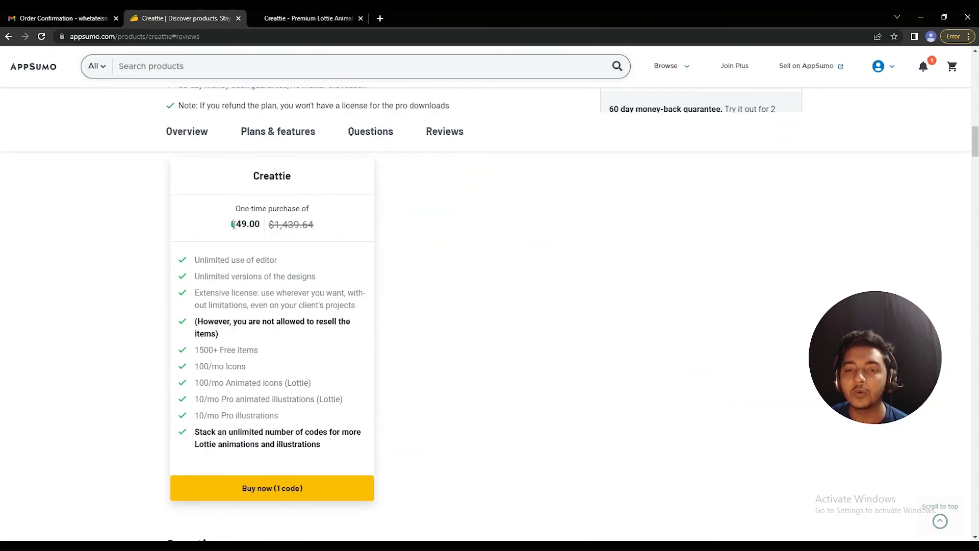
pyautogui.moveTo(230, 224); pyautogui.dragTo(260, 224)
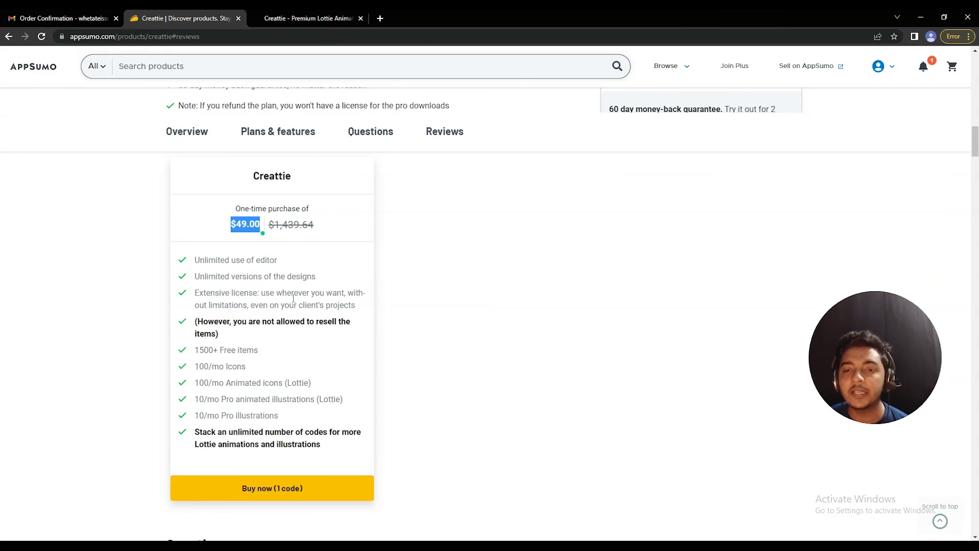
# - Return to the beginning of the Creattie deal page and highlight the tagline "Premium Lottie animations and vector artwork", clearing the selection again
pyautogui.middleClick(442, 472)
pyautogui.scroll(15, 430, 317)
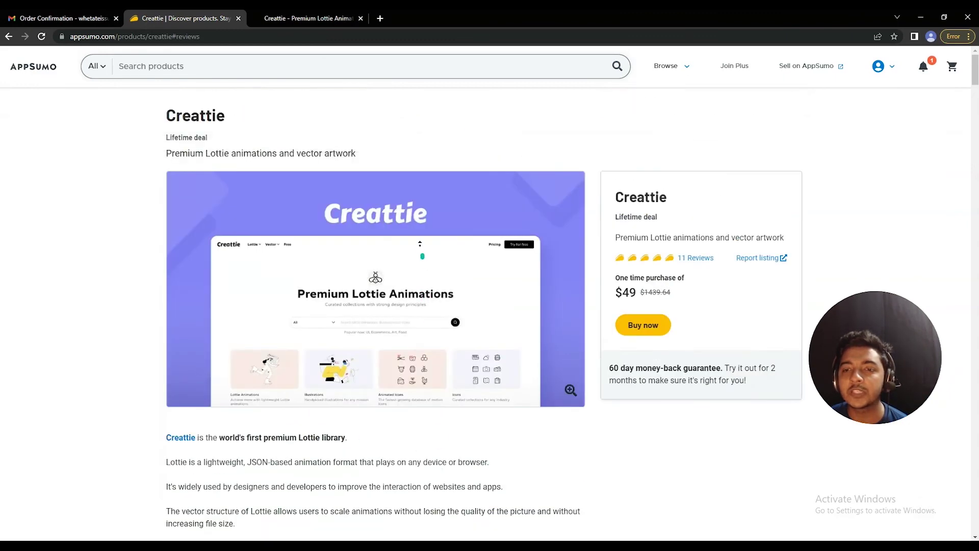
pyautogui.moveTo(164, 153); pyautogui.dragTo(383, 161)
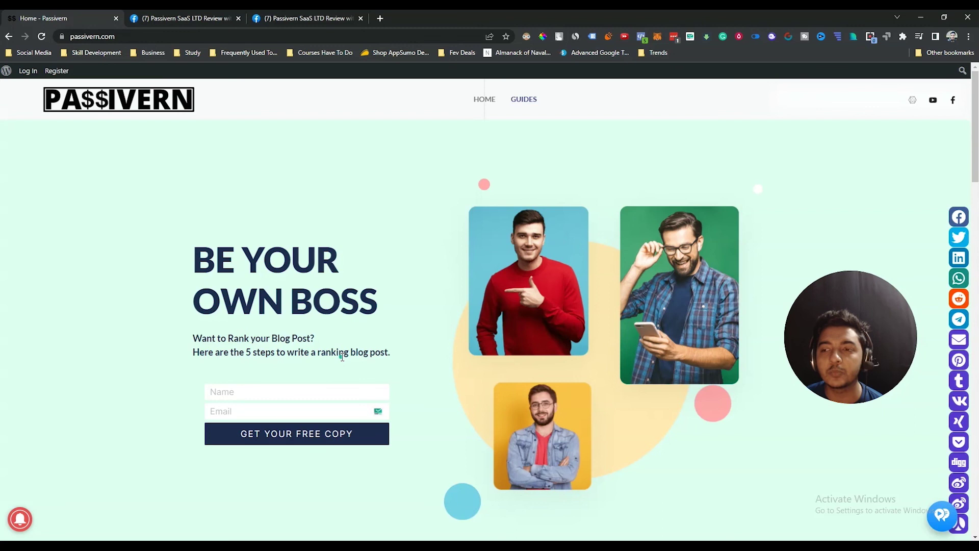
pyautogui.click(156, 19)
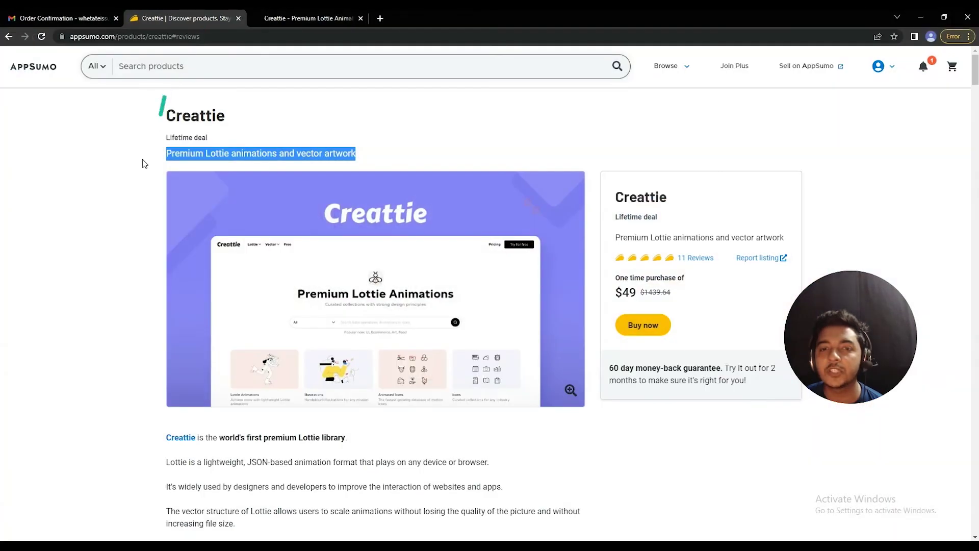
pyautogui.click(136, 176)
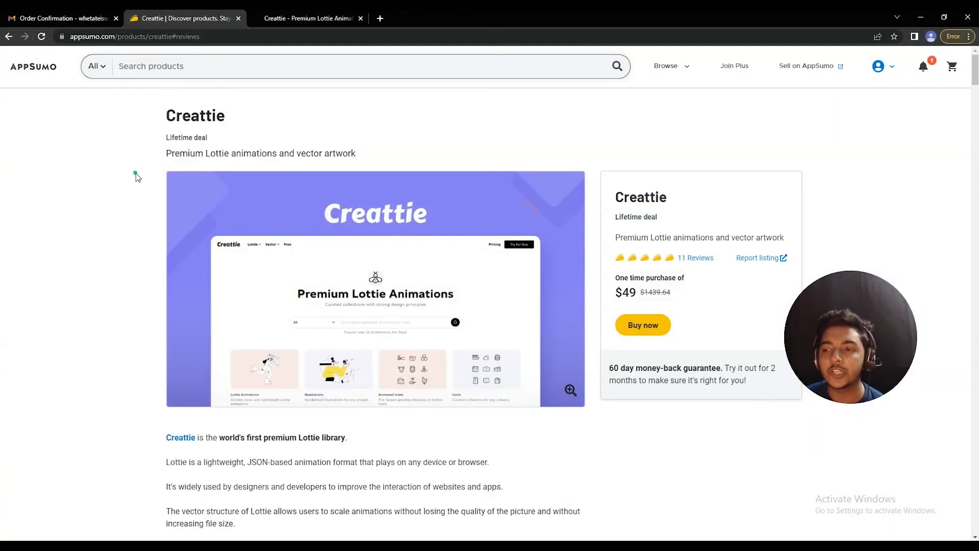